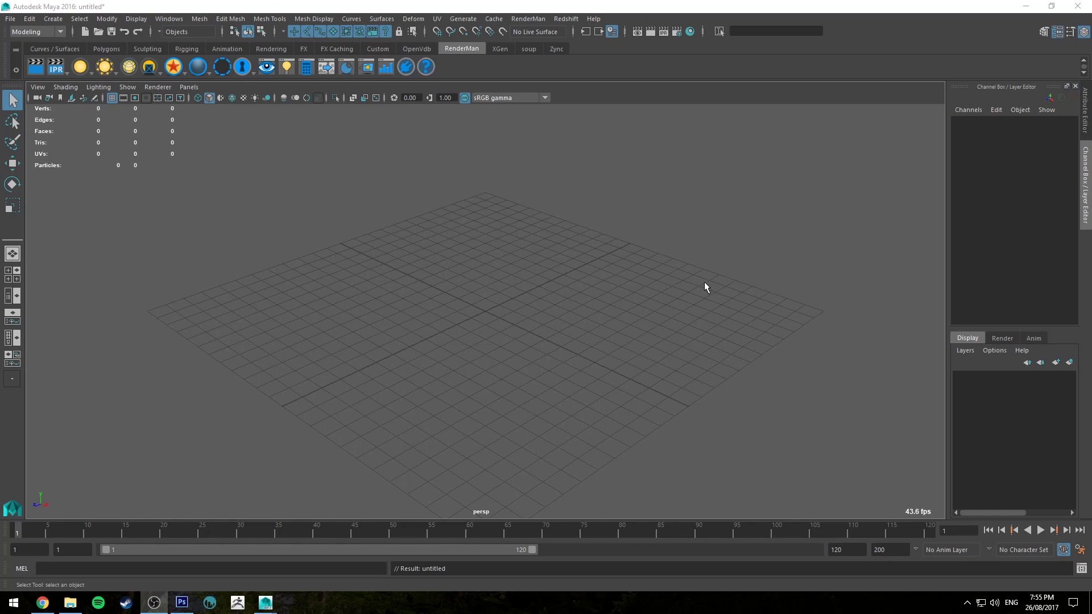
Create a polygon plane at the origin and set its Scale X, Y and Z to 20
alt+middle_drag(677, 293, 670, 237)
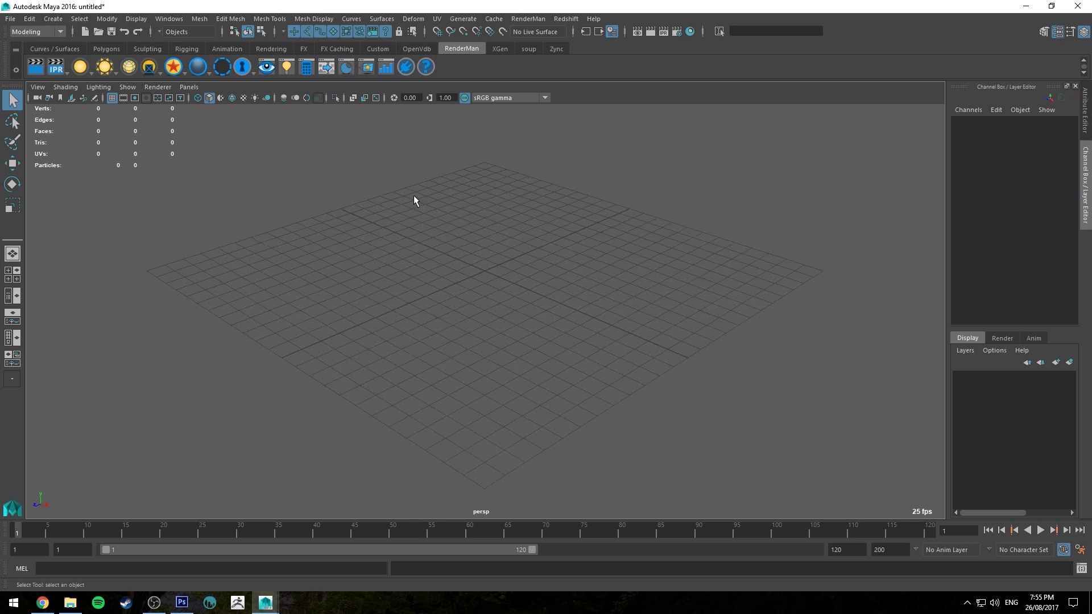
click(108, 49)
click(35, 67)
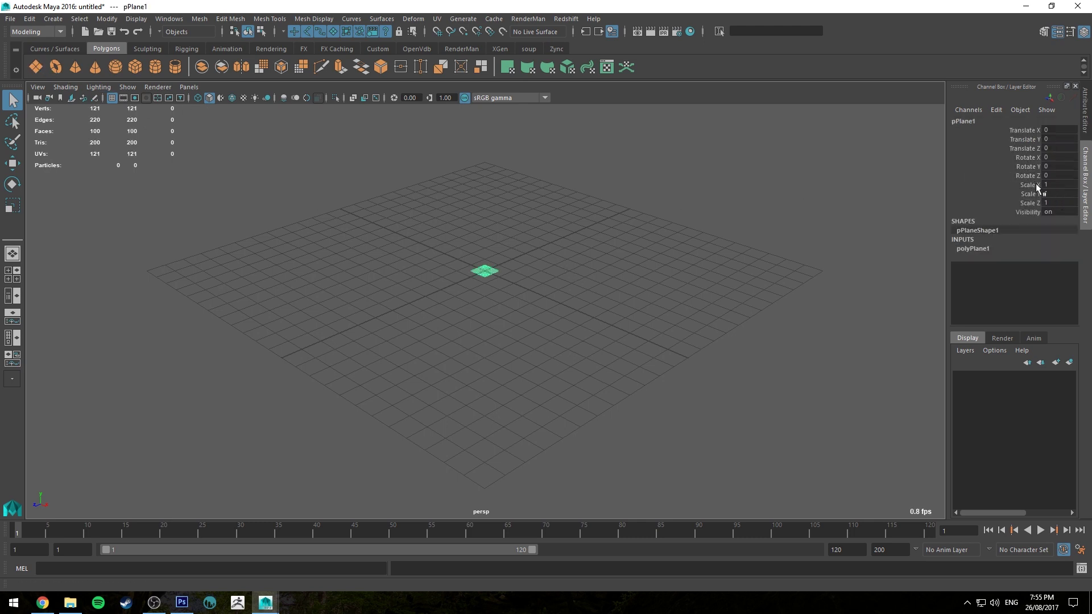
drag(1038, 188, 1049, 199)
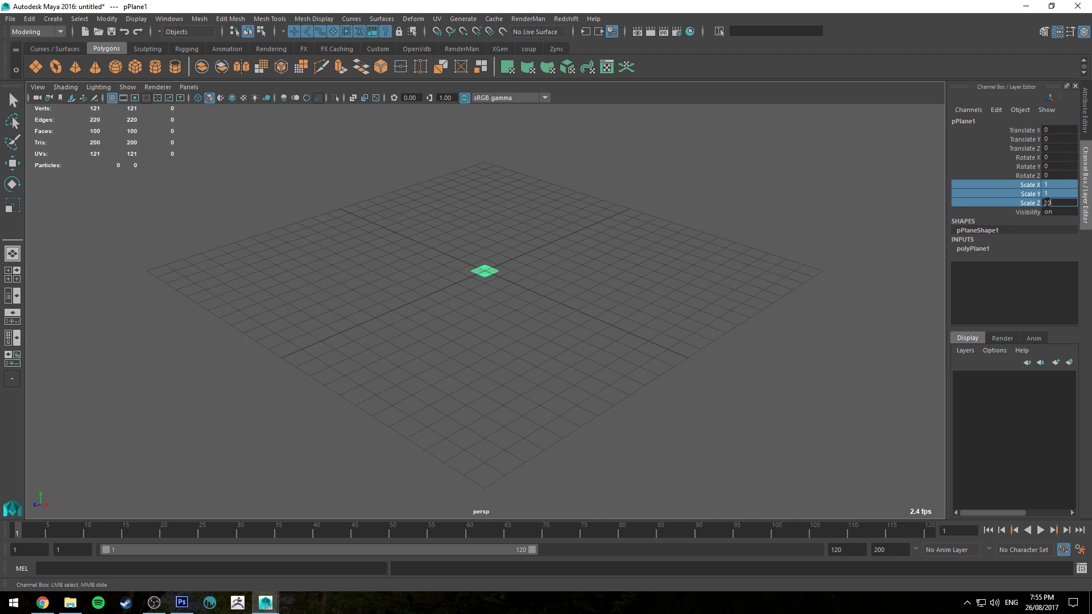
text(20)
key(Return)
click(811, 202)
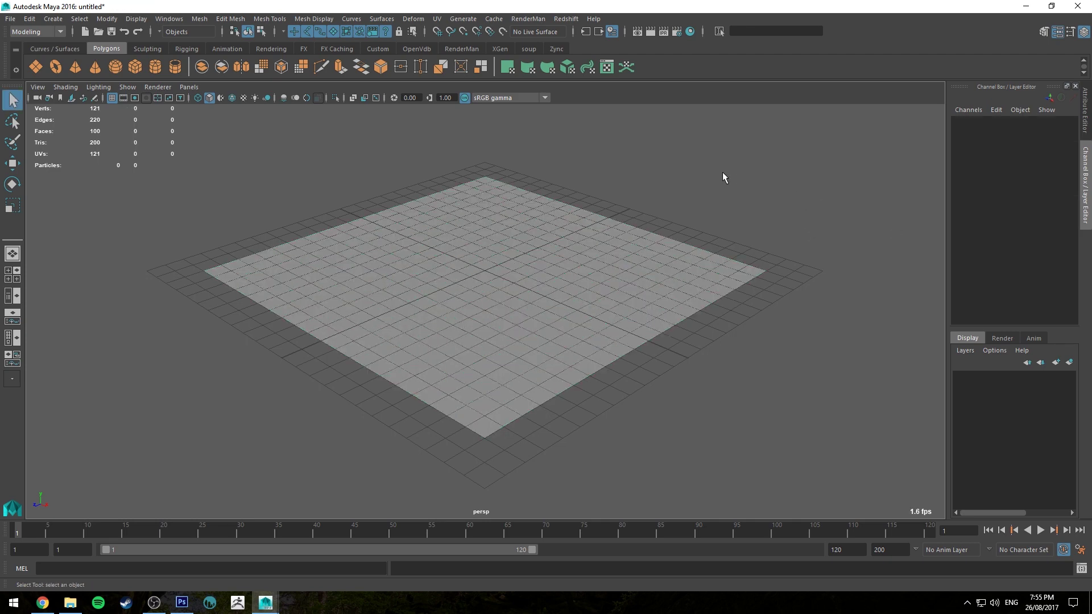
Create a polygon sphere and raise it until it floats above the plane
click(115, 67)
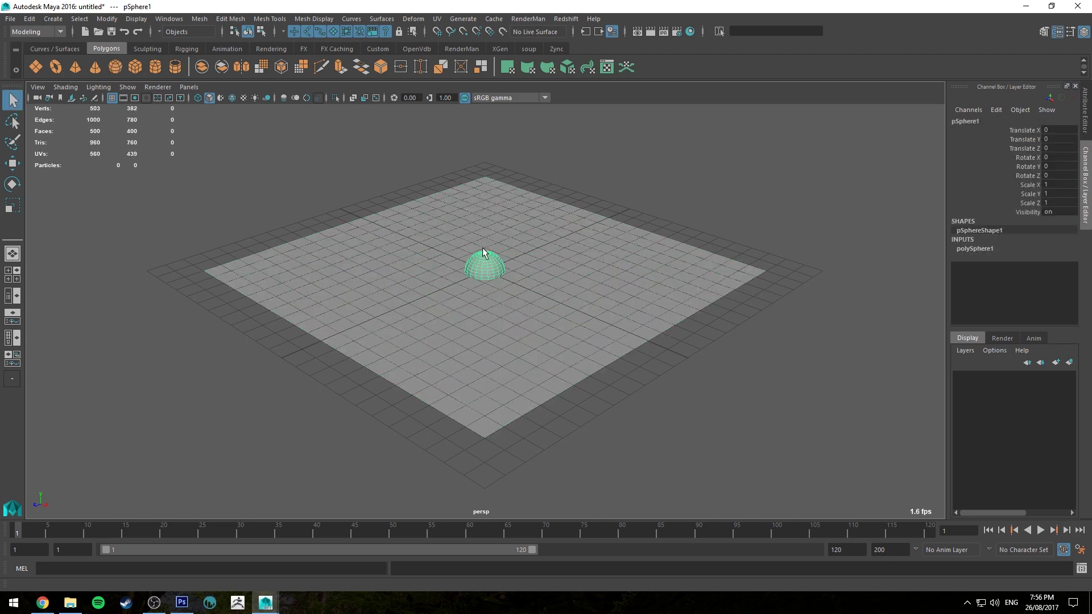
key(w)
drag(485, 216, 485, 161)
click(651, 178)
mouse_move(651, 178)
alt+mouse_down()
mouse_move(592, 178)
mouse_move(636, 184)
alt+mouse_up()
scroll(595, 285, up, 2)
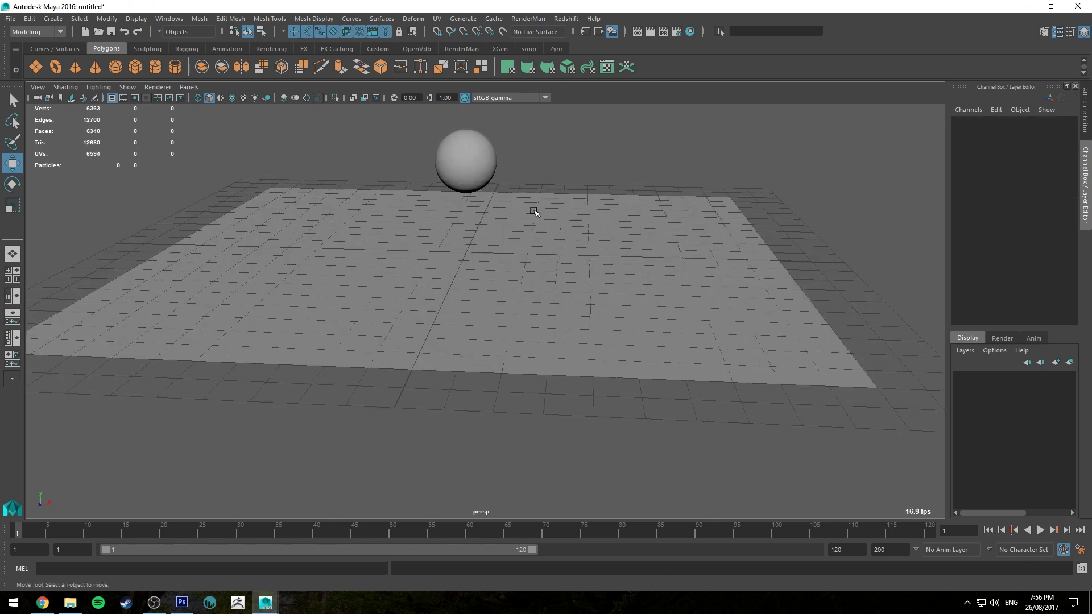
scroll(509, 222, up, 3)
scroll(509, 222, down, 3)
alt+drag(511, 274, 540, 236)
scroll(527, 292, down, 5)
alt+drag(527, 293, 429, 178)
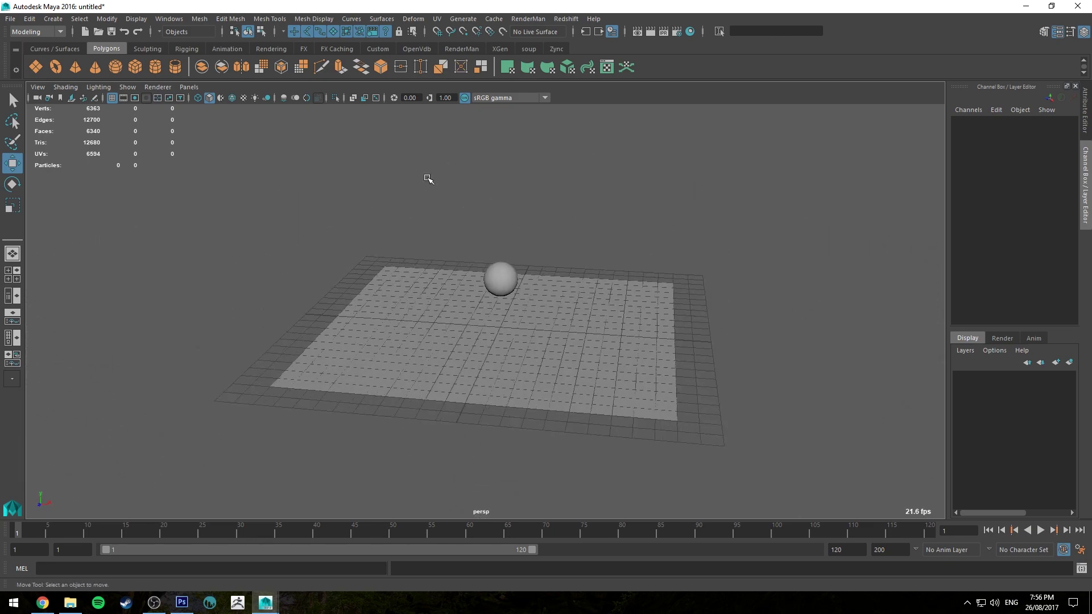
Add a RenderMan rectangular light, raise it about 9.8 units at one side, tilt it about -31° towards the sphere and scale it to about 7.8
click(462, 49)
click(80, 66)
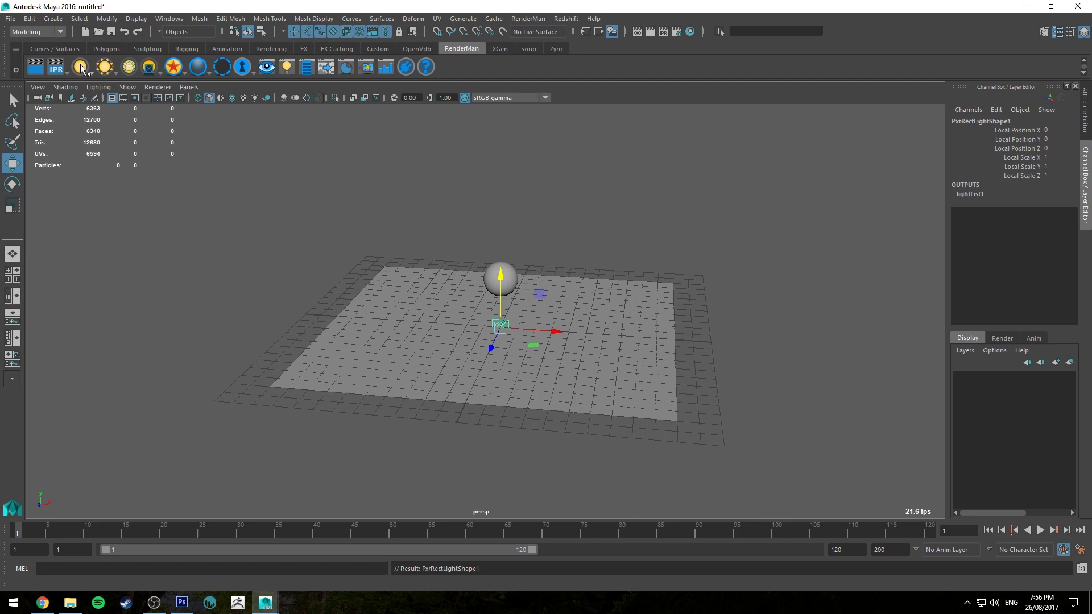
alt+drag(517, 333, 216, 339)
drag(272, 310, 715, 319)
key(e)
key(r)
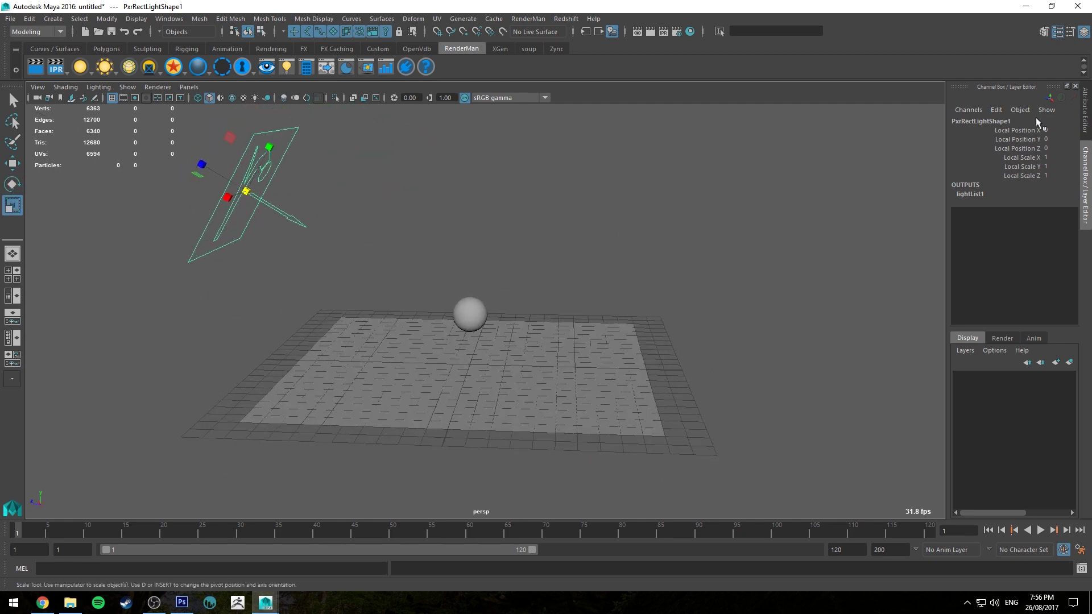
Show the rectangular light's transform values and shape attributes, then deselect it
alt+drag(417, 219, 364, 202)
click(353, 192)
click(275, 159)
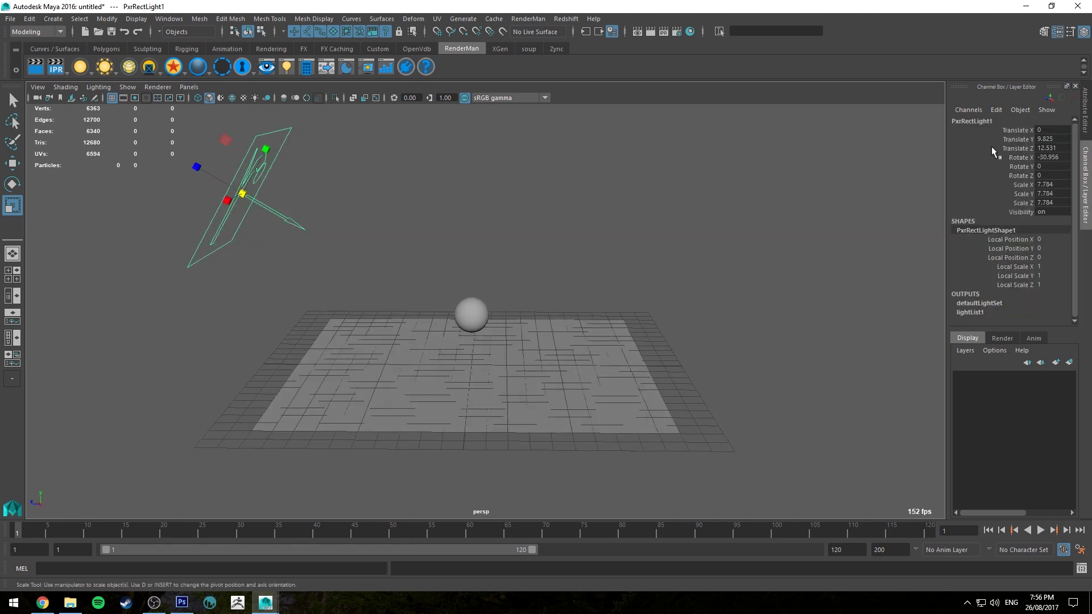
click(1087, 116)
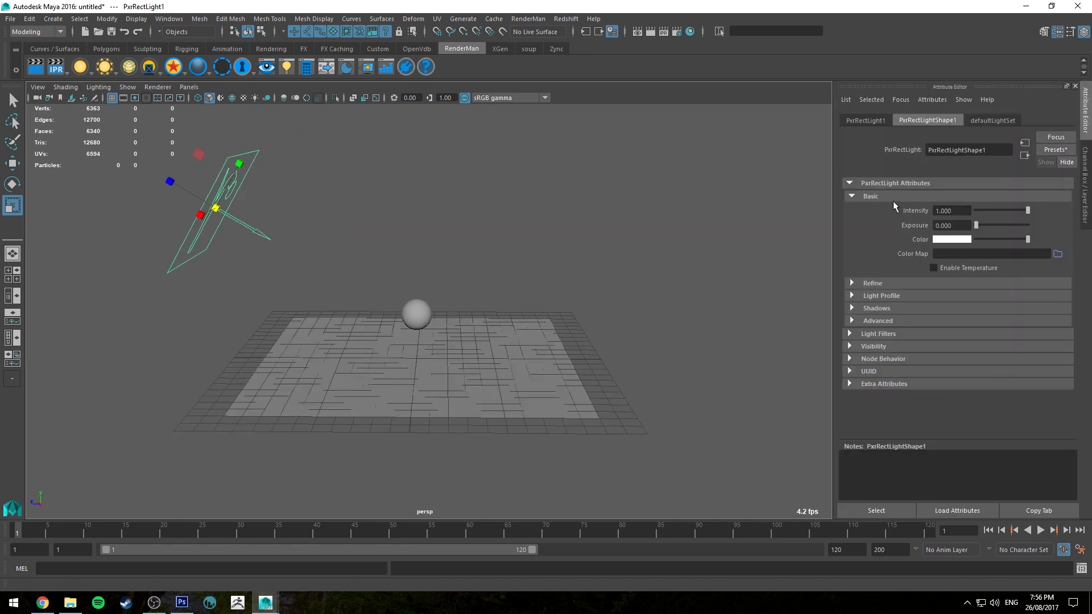
click(484, 215)
alt+drag(463, 214, 382, 184)
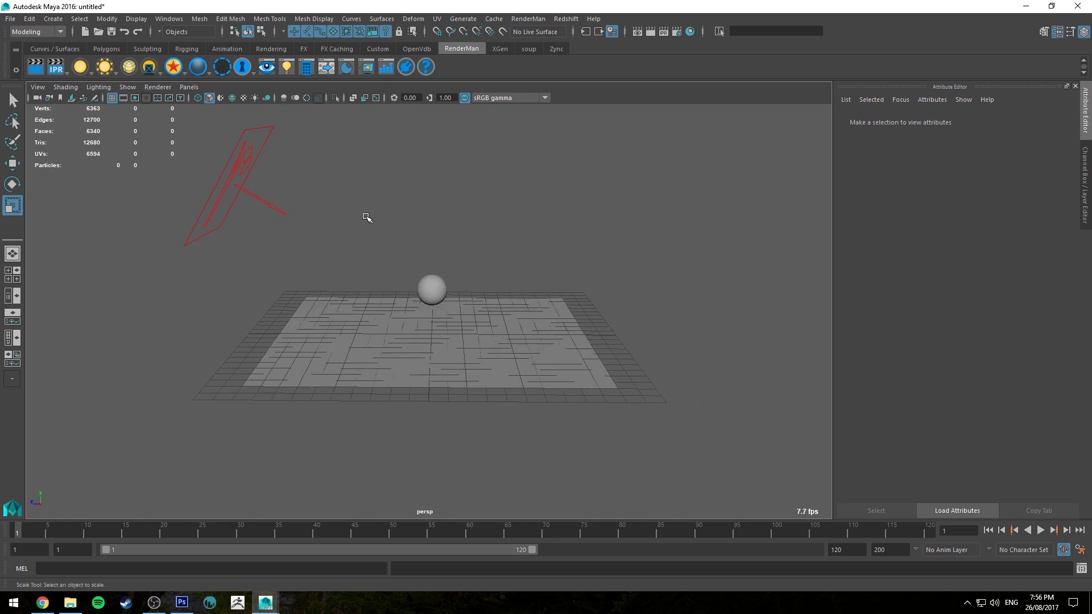
Assign a new PxrSurface material to the plane
click(385, 323)
key(q)
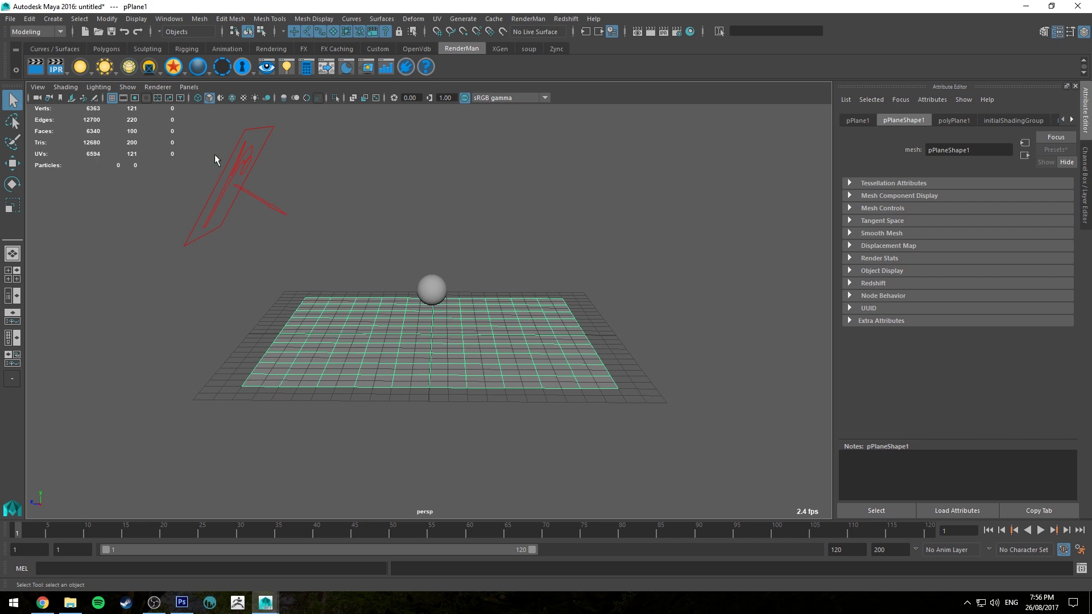
click(173, 67)
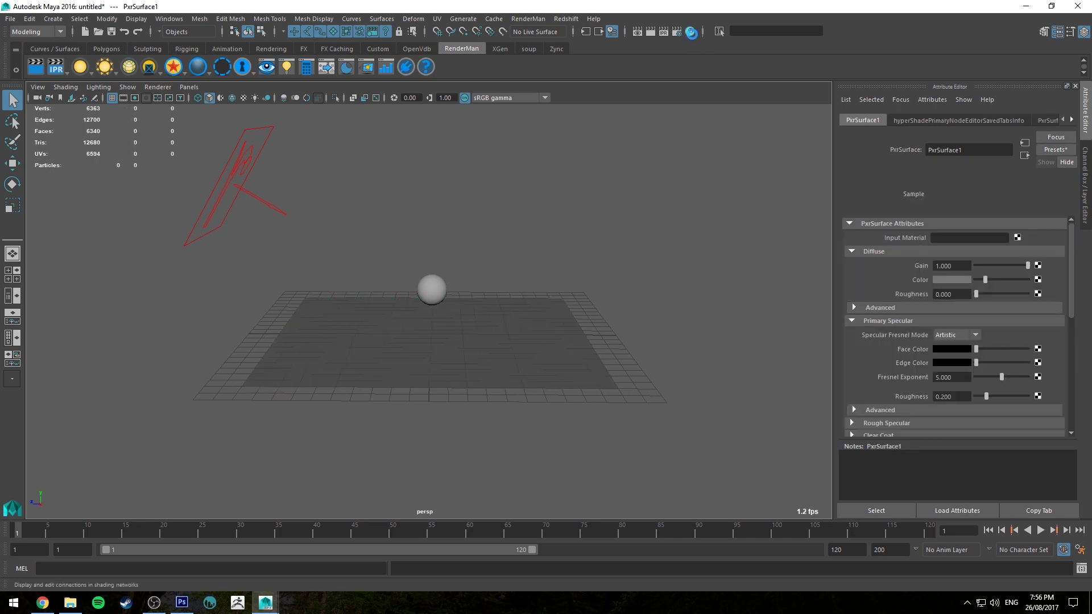
Graph the plane's PxrSurface material on its own in Hypershade and rename it PxrLava
click(692, 33)
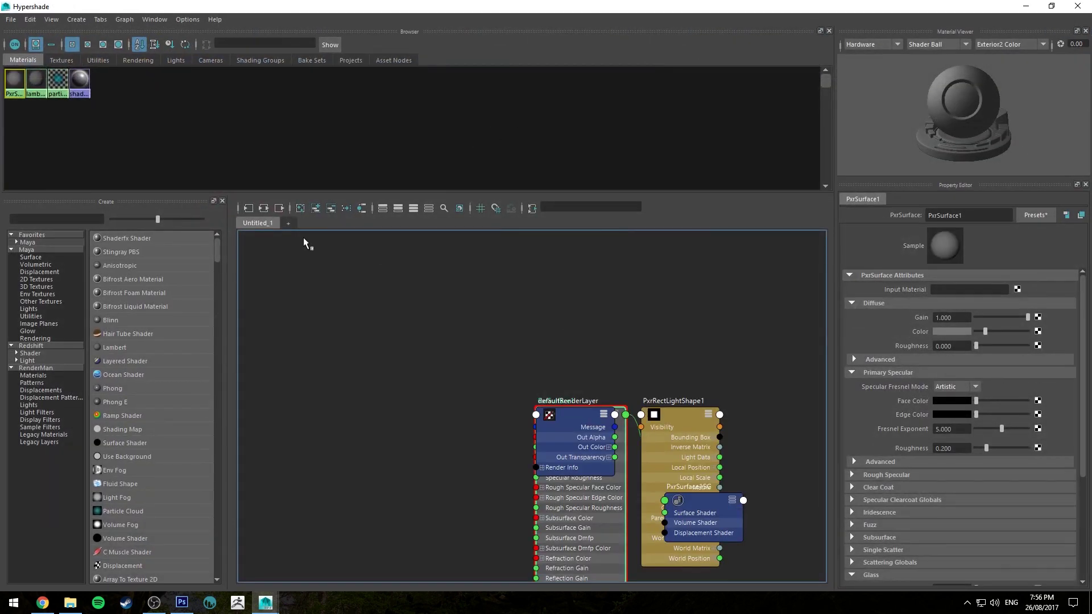
click(300, 208)
click(263, 208)
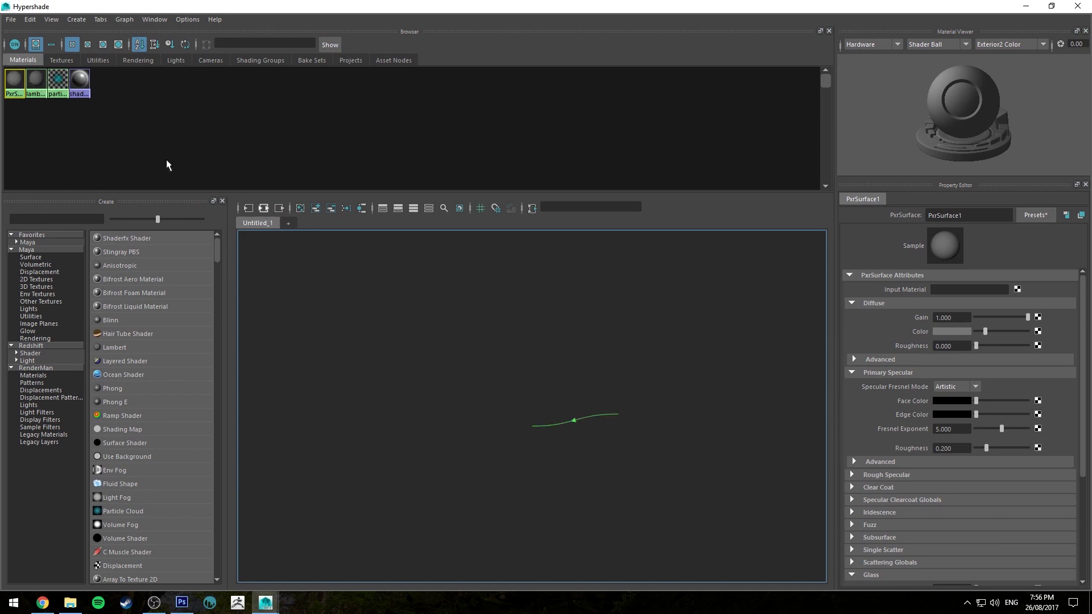
drag(973, 217, 943, 255)
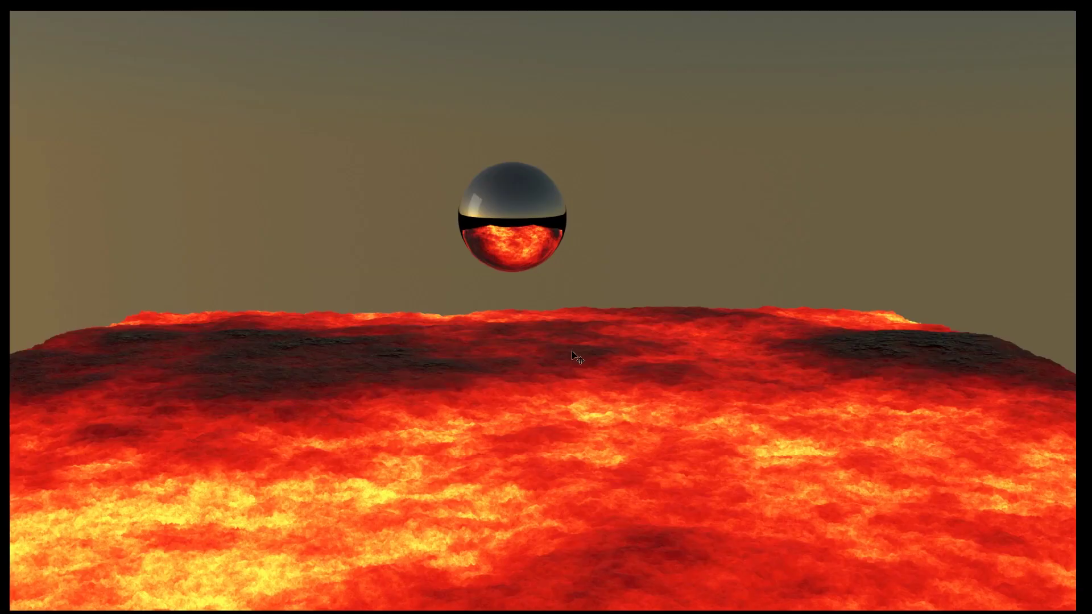
Examine the finished lava reference render up close, including the glowing areas, the dark crust and the displaced surface
key(space)
drag(571, 351, 568, 320)
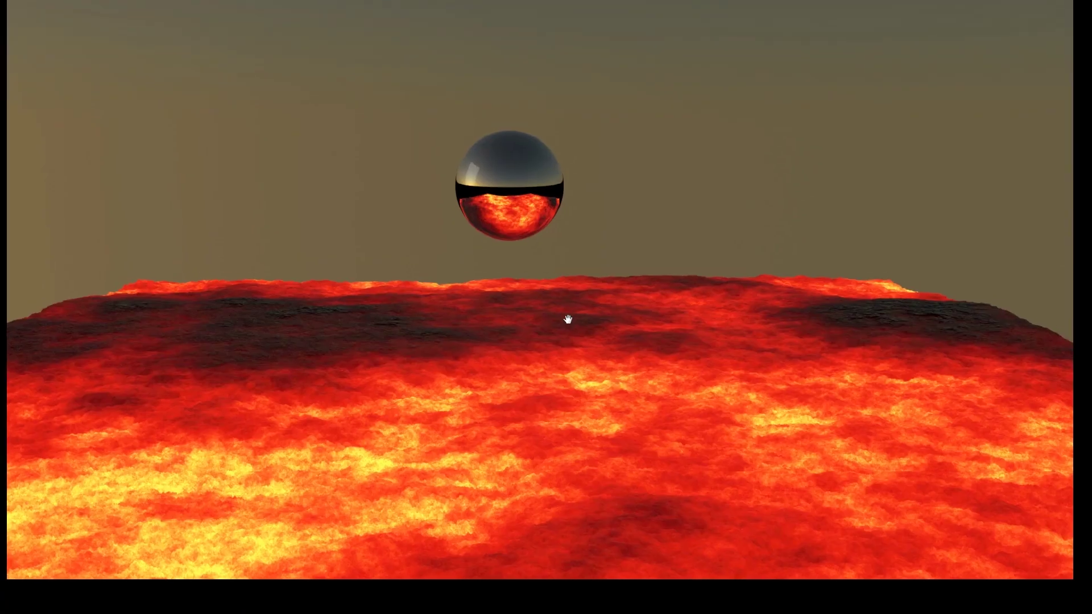
drag(429, 324, 465, 326)
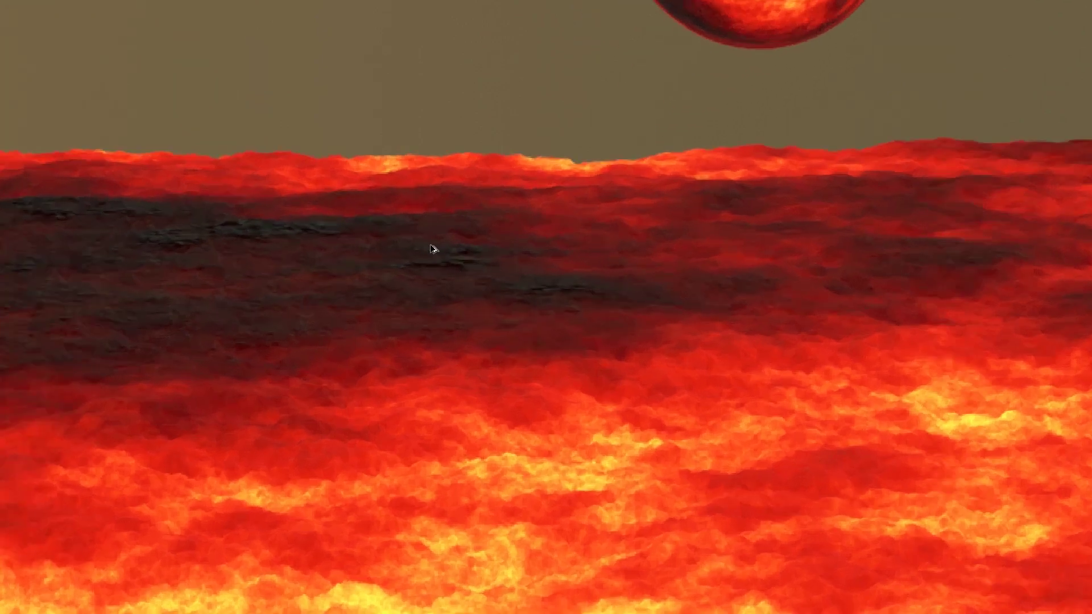
scroll(399, 242, down, 3)
middle_drag(789, 265, 757, 265)
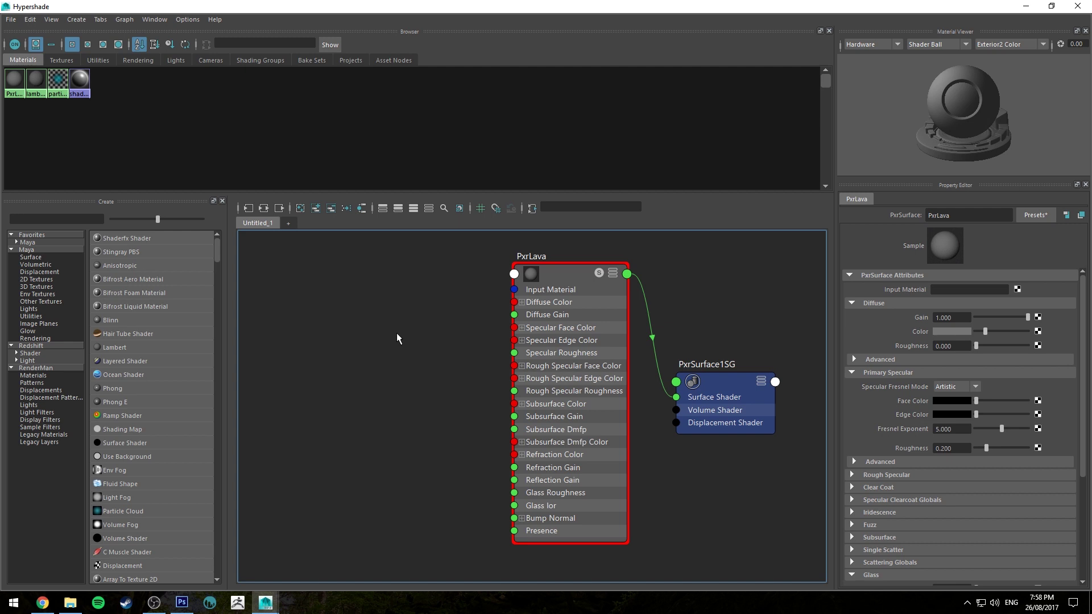
Add a PxrFractal node to the shader graph and place it beside the PxrLava material
key(Tab)
text(prx)
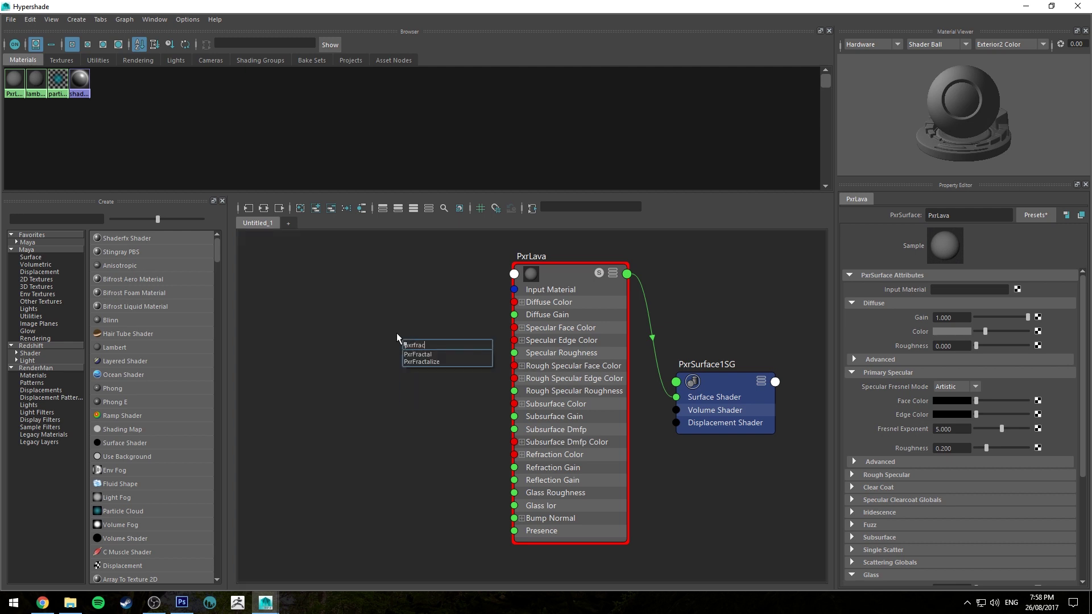
key(Down)
key(Return)
drag(410, 337, 365, 338)
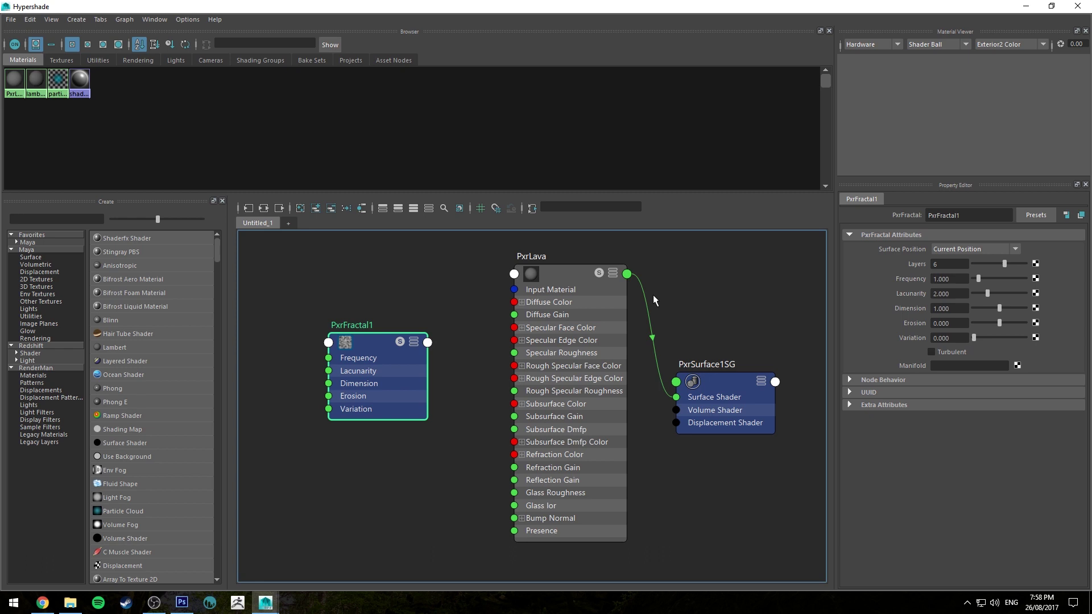
Set the PxrFractal node's Layers to 9 and its Frequency to 1.650
double_click(945, 263)
text(9)
key(Return)
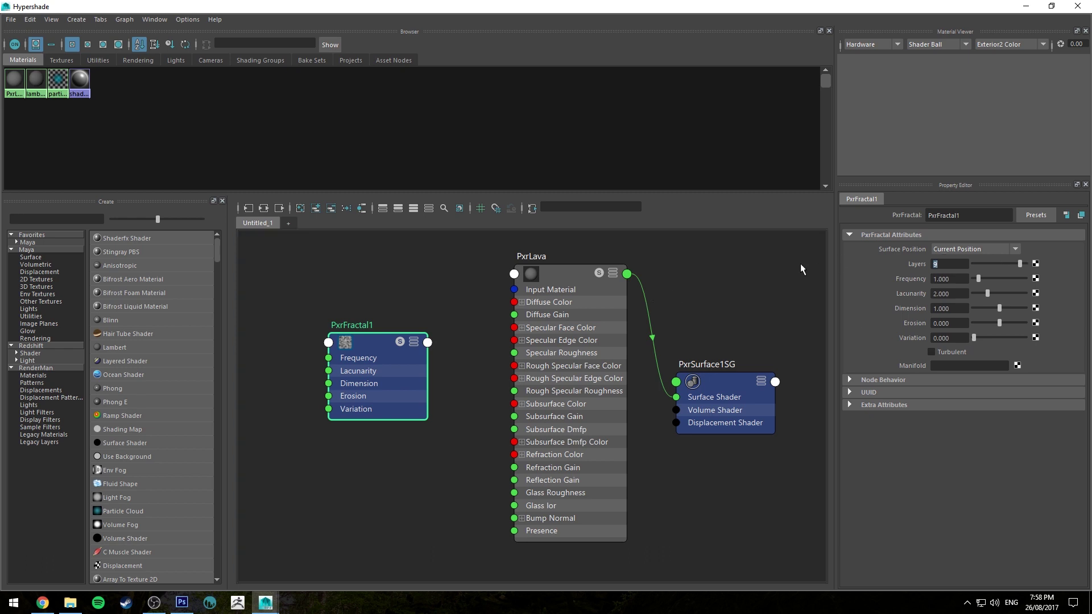
double_click(956, 279)
text(1.65)
key(Return)
Set the fractal's Lacunarity to 2.980, Dimension to 1.303, Erosion to -0.427 and Variation to 0.427
double_click(960, 295)
text(2.982)
key(Return)
double_click(960, 308)
text(1.3)
text(03)
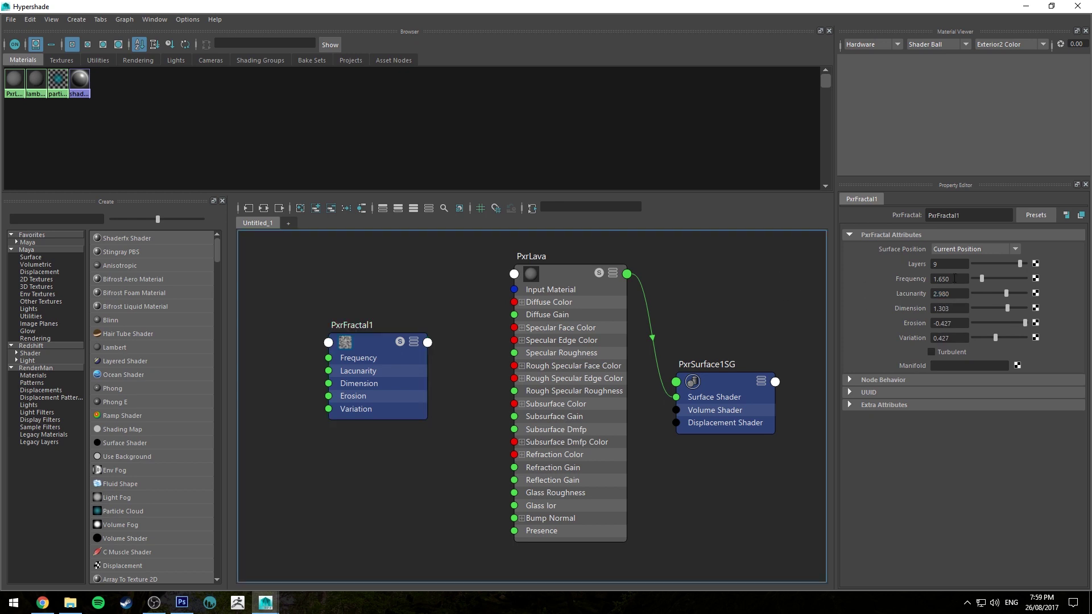
Expand the PxrFractal node and connect its Result RGB output to PxrLava's Diffuse Color
click(370, 333)
drag(371, 334, 345, 320)
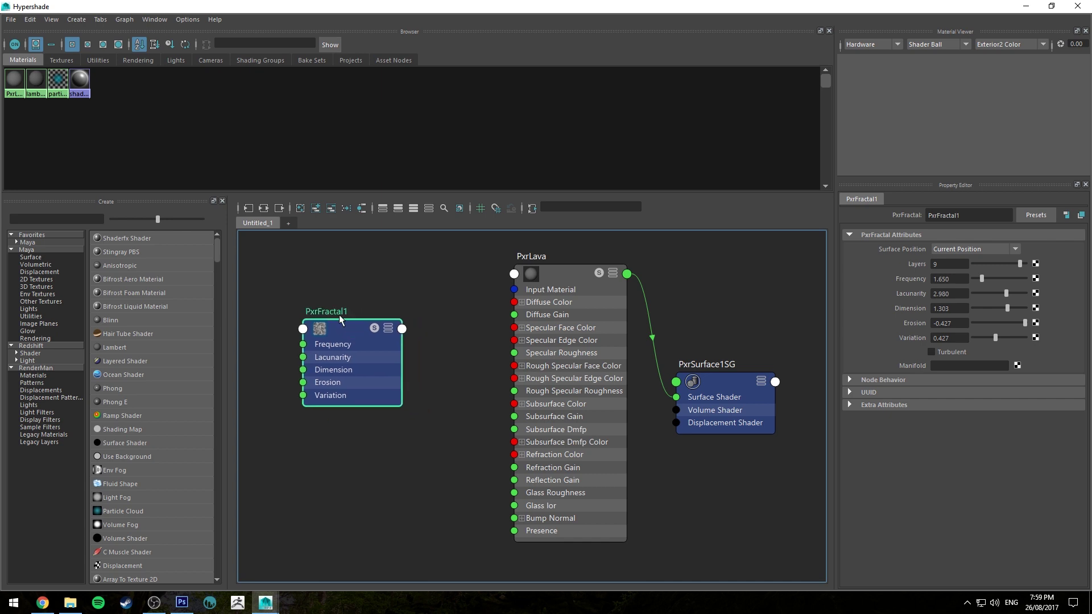
alt+middle_drag(324, 281, 336, 292)
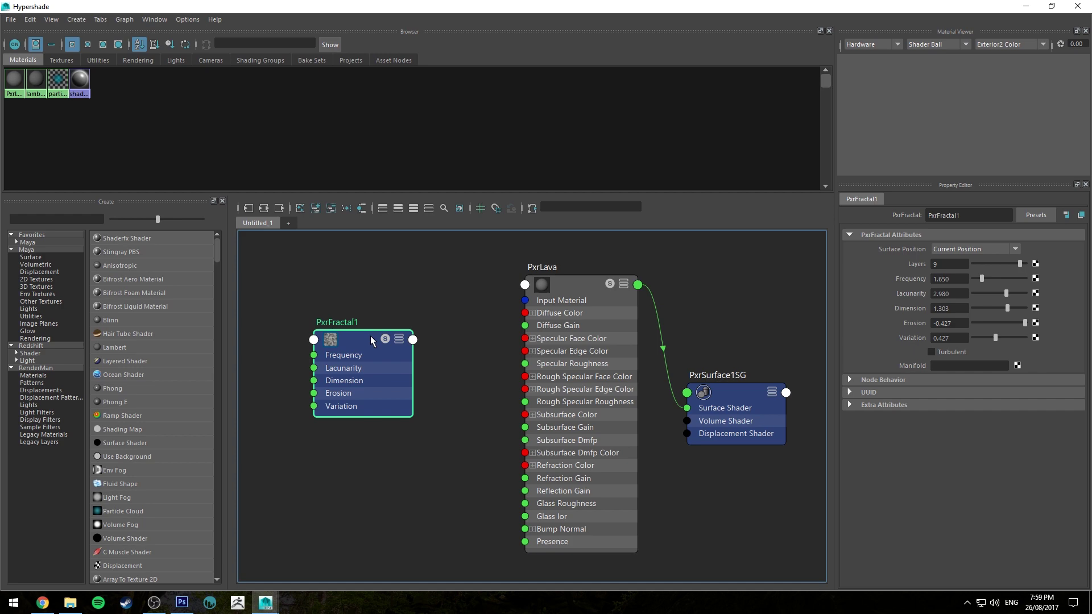
drag(370, 335, 357, 329)
key(3)
drag(401, 387, 554, 313)
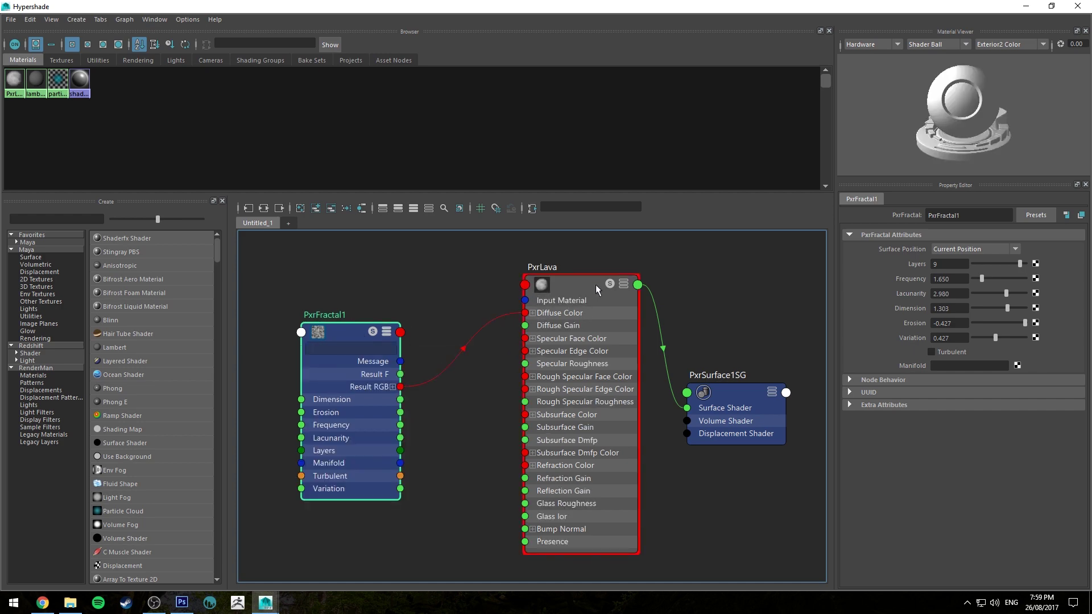
Hide the viewport grid and preview the fractal texture on the plane with a RenderMan IPR render from several angles
click(1027, 7)
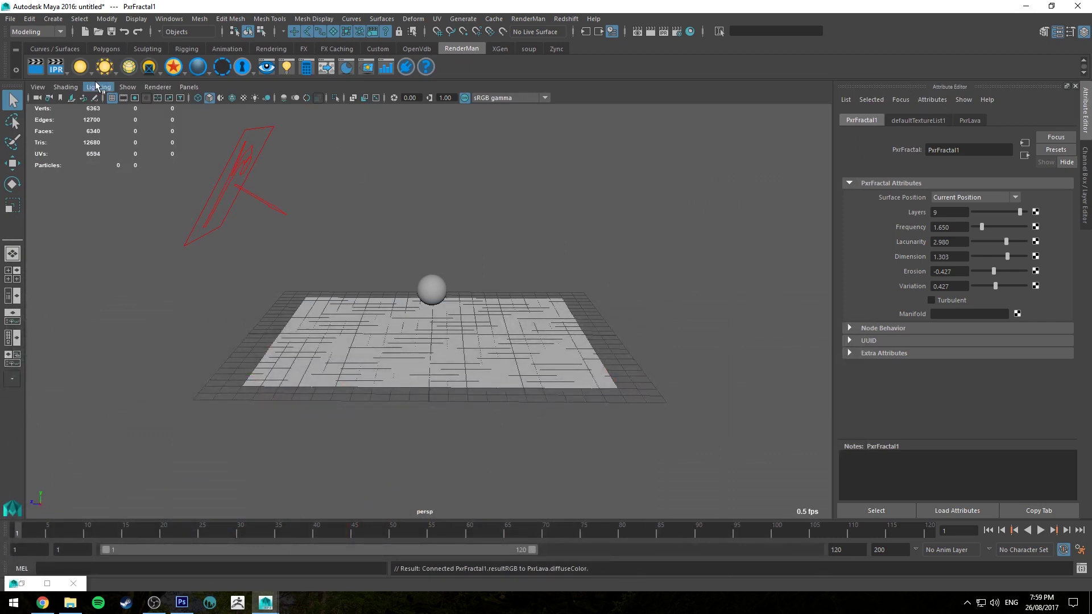
click(114, 98)
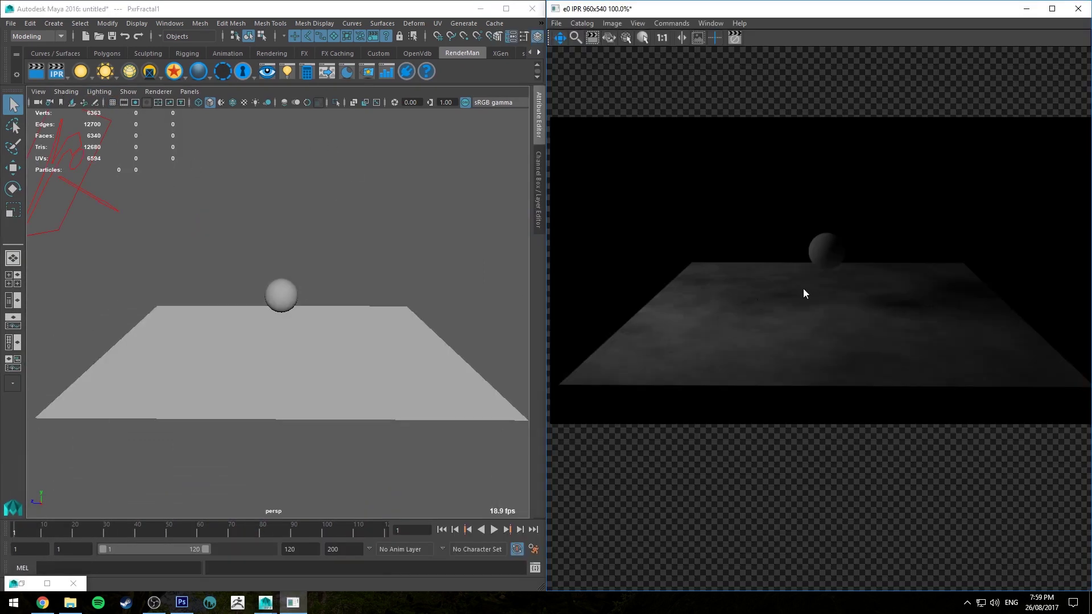
mouse_move(378, 313)
alt+mouse_down()
mouse_move(381, 340)
mouse_move(369, 341)
mouse_move(361, 312)
alt+mouse_up()
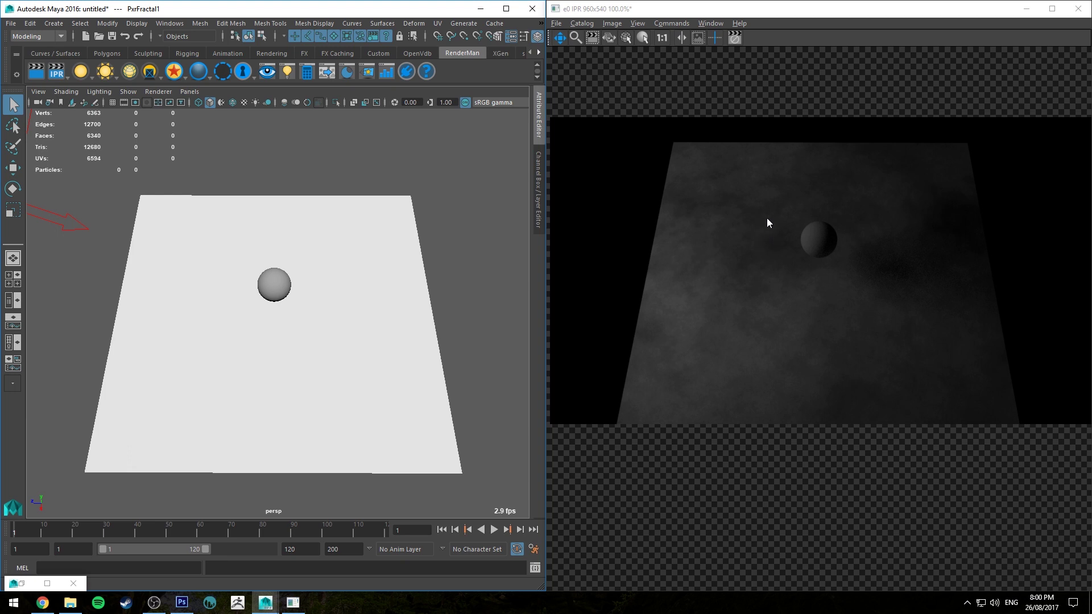
alt+drag(423, 230, 421, 198)
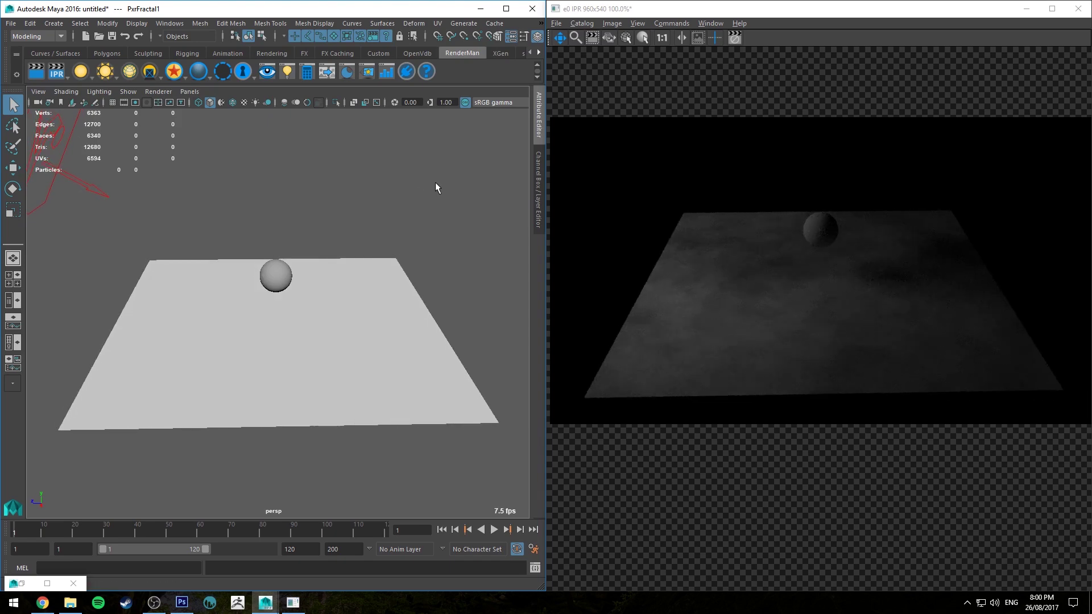
click(732, 37)
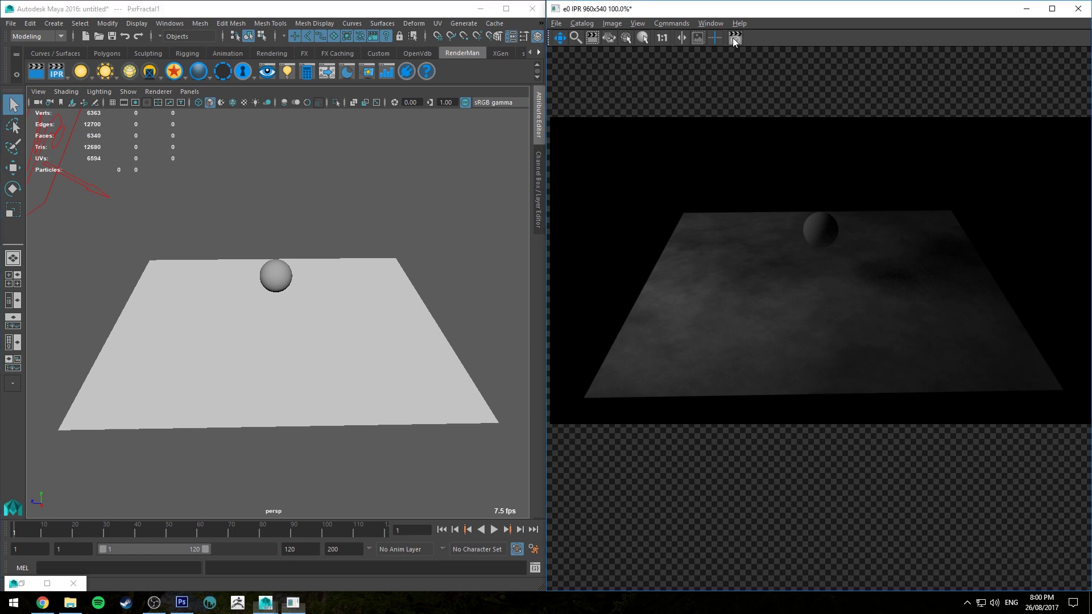
Return to the shader graph and add a PxrRamp node between the fractal and the PxrLava material
click(458, 36)
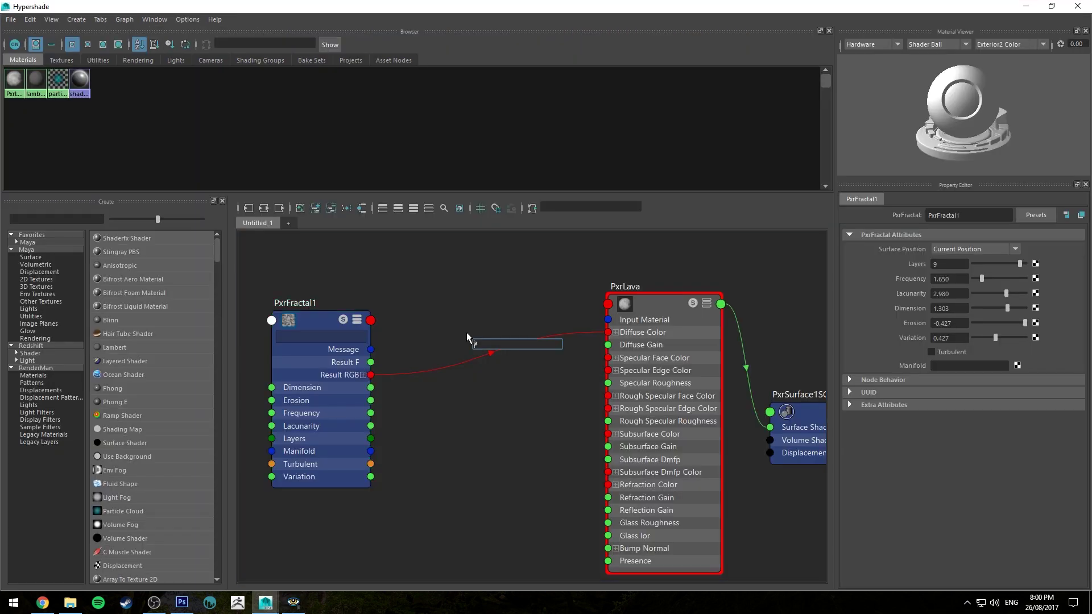
text(pxrramp)
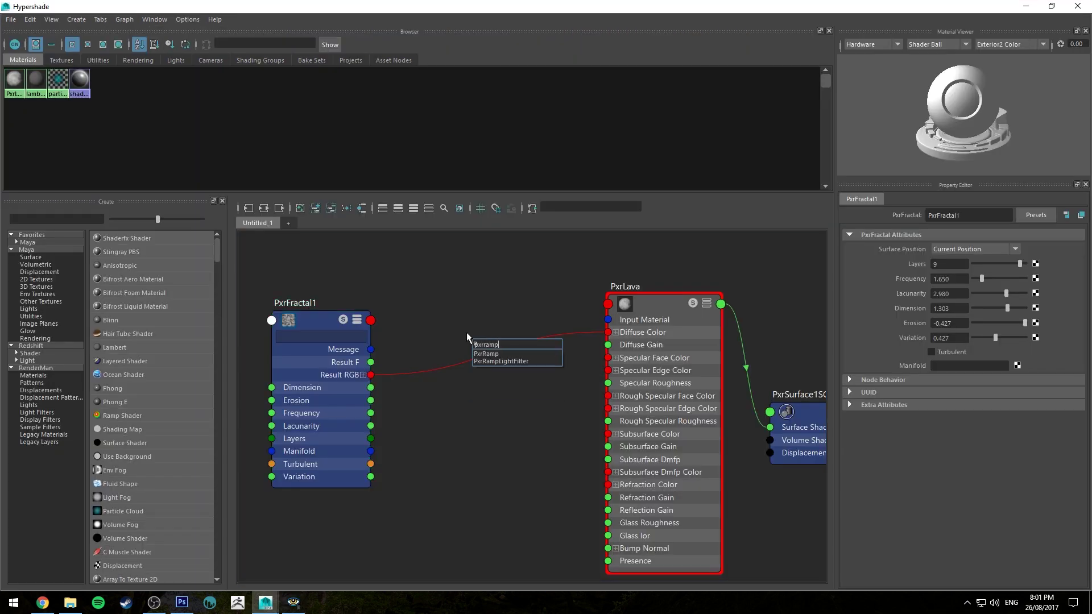
key(Down)
key(Return)
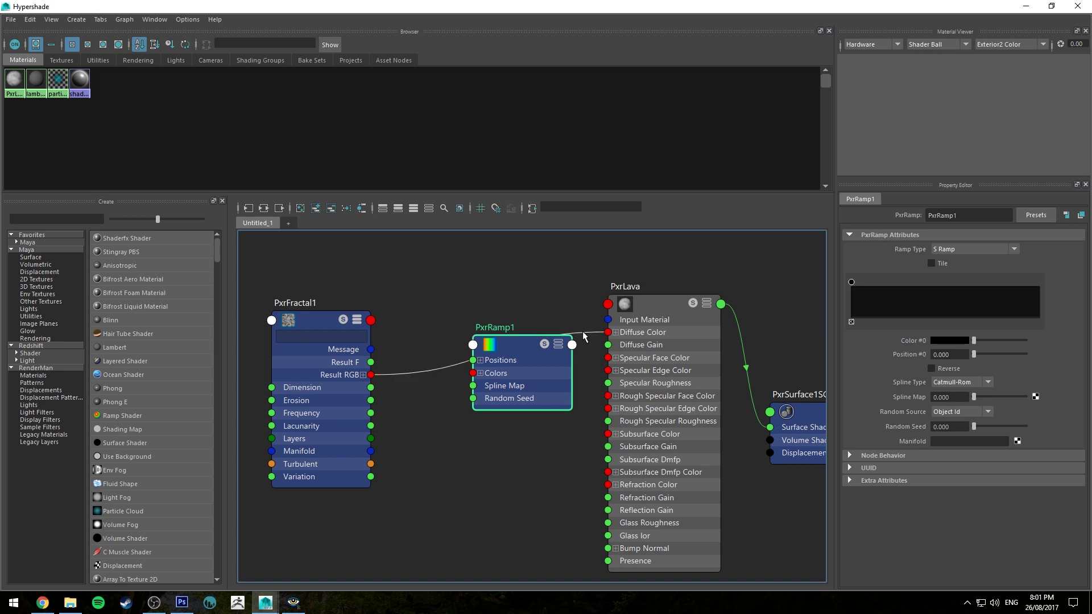
Disconnect the fractal's Result RGB from PxrLava's Diffuse Color and reposition the PxrRamp node closer to the fractal
drag(582, 331, 440, 387)
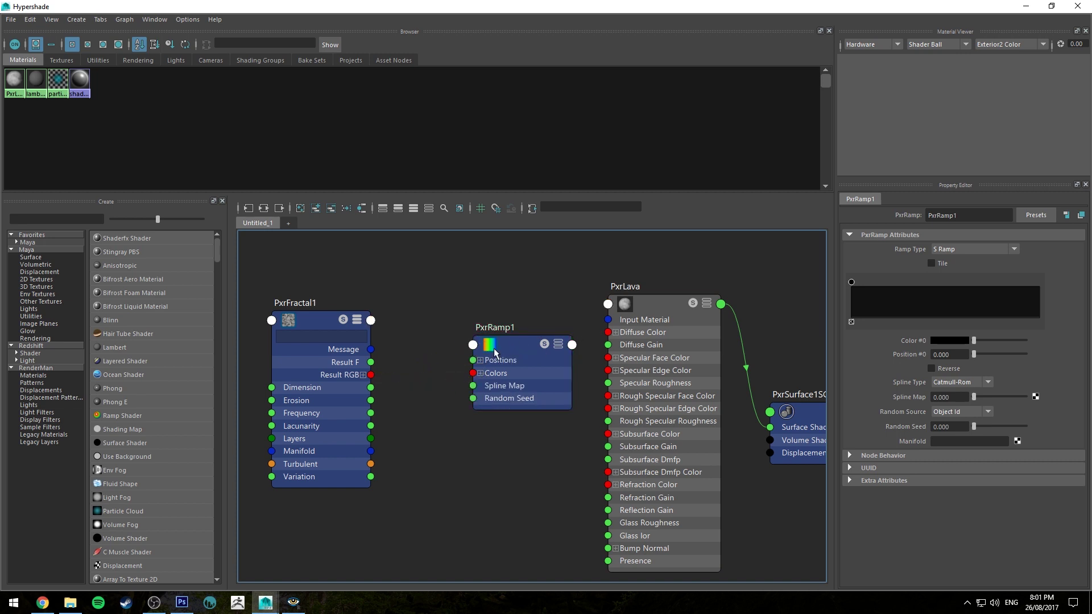
drag(494, 353, 454, 343)
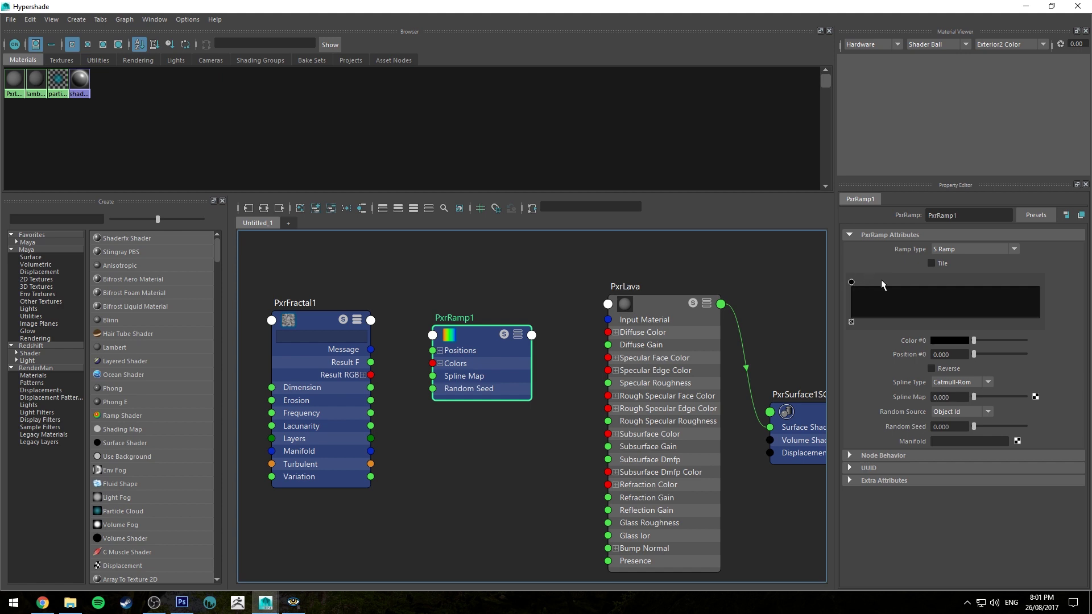
Add three more color stops to the PxrRamp and spread the four stops out along the gradient
click(900, 295)
click(944, 291)
click(1017, 285)
drag(1016, 283, 1040, 283)
drag(946, 283, 987, 283)
click(901, 282)
drag(906, 282, 937, 282)
drag(856, 282, 927, 282)
Color the ramp's second stop red, the third orange and the last yellow, keeping the first stop black
click(961, 340)
click(918, 312)
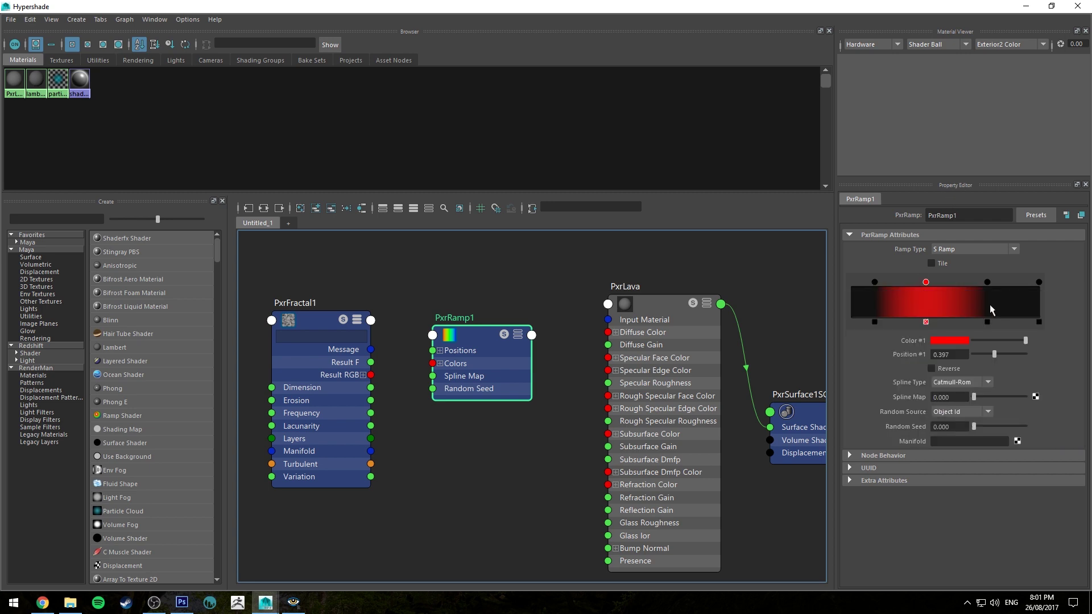
click(986, 282)
click(958, 340)
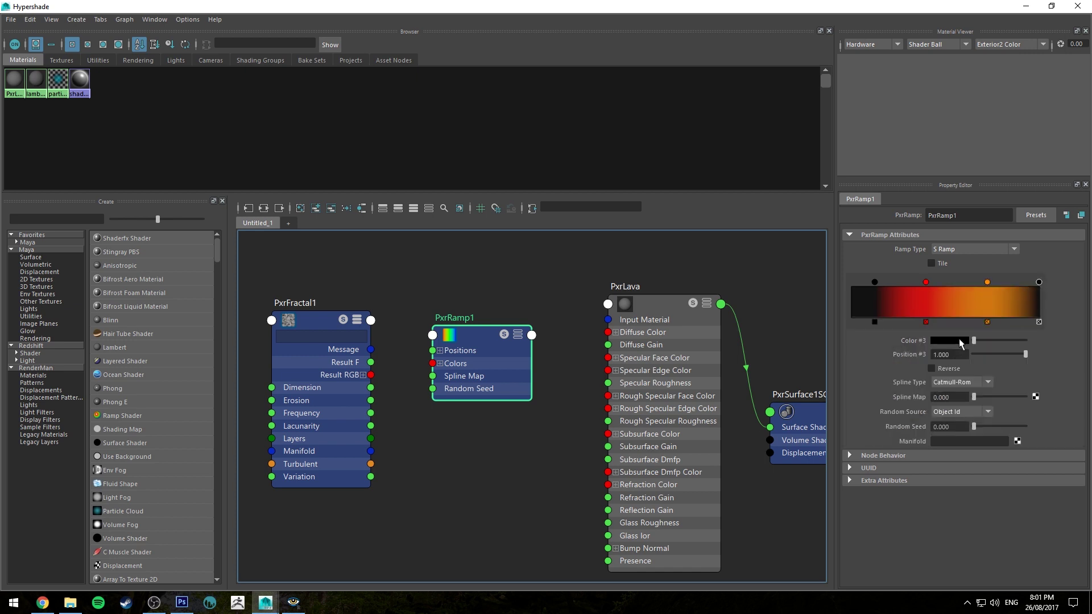
click(959, 340)
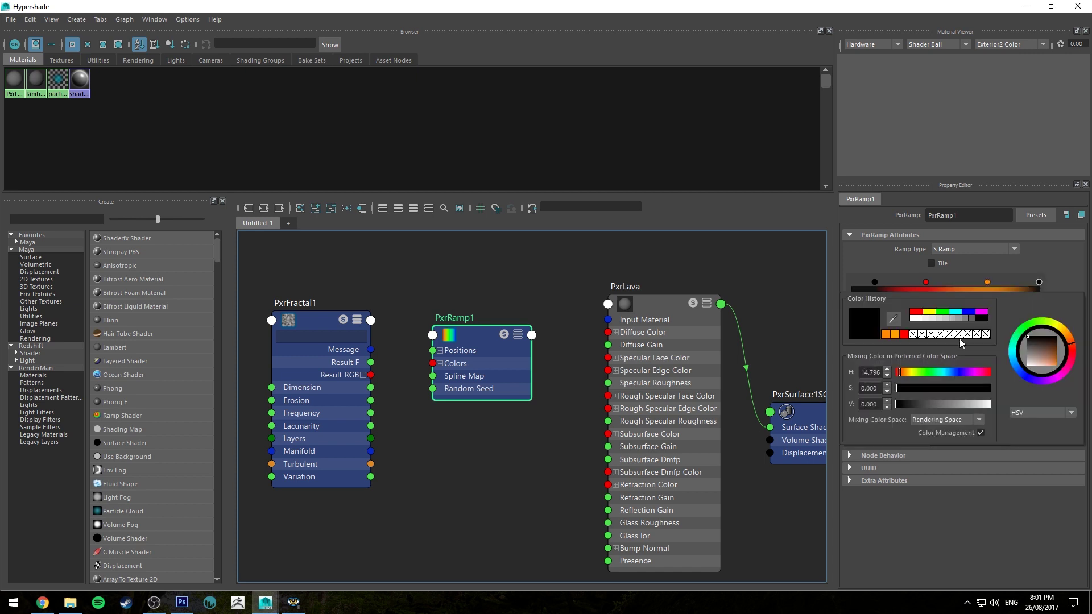
click(945, 316)
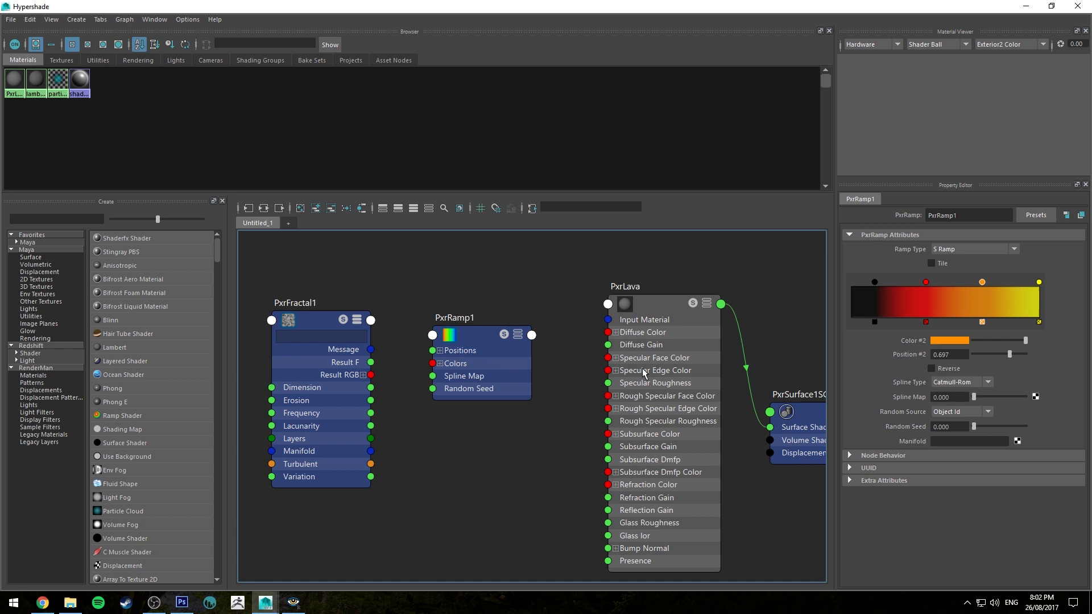
Connect the fractal's Result F to the ramp's Spline Map and the ramp's Result RGB to PxrLava's Diffuse Color
click(321, 316)
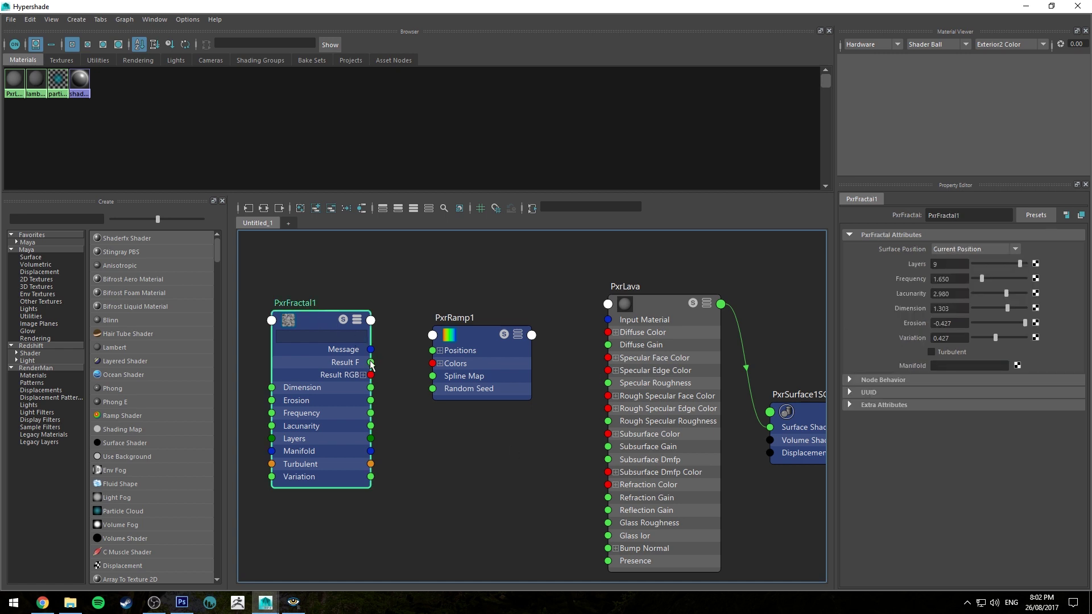
drag(371, 362, 440, 376)
click(454, 341)
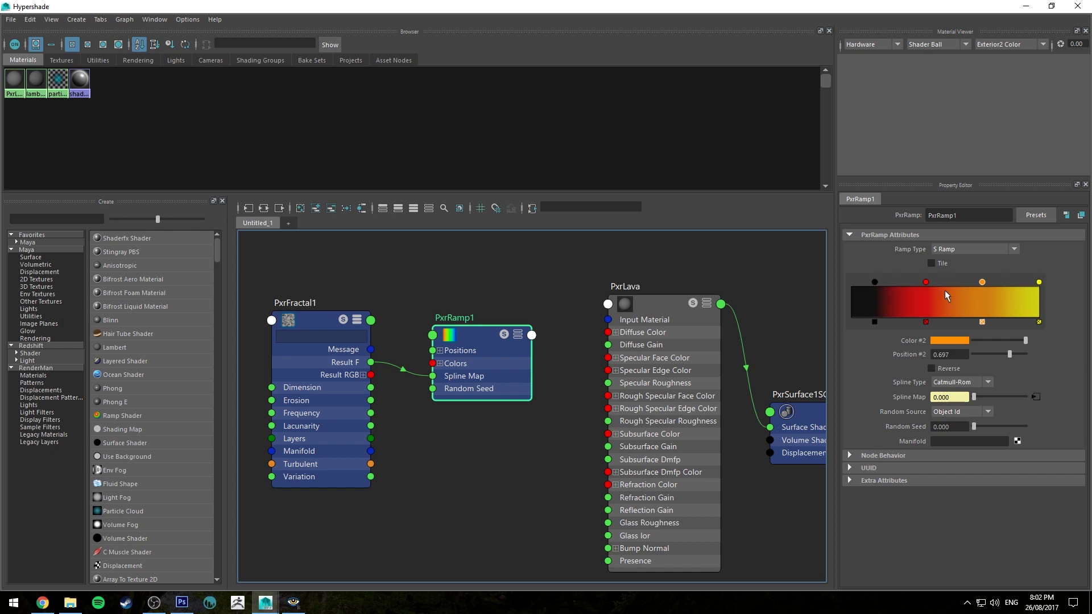
key(3)
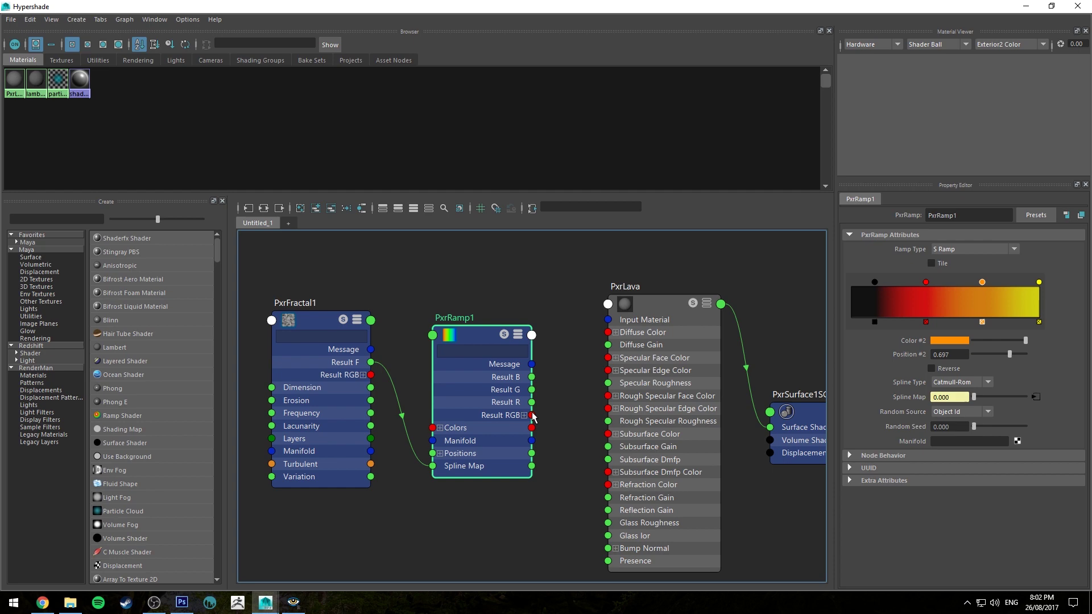
drag(531, 415, 617, 332)
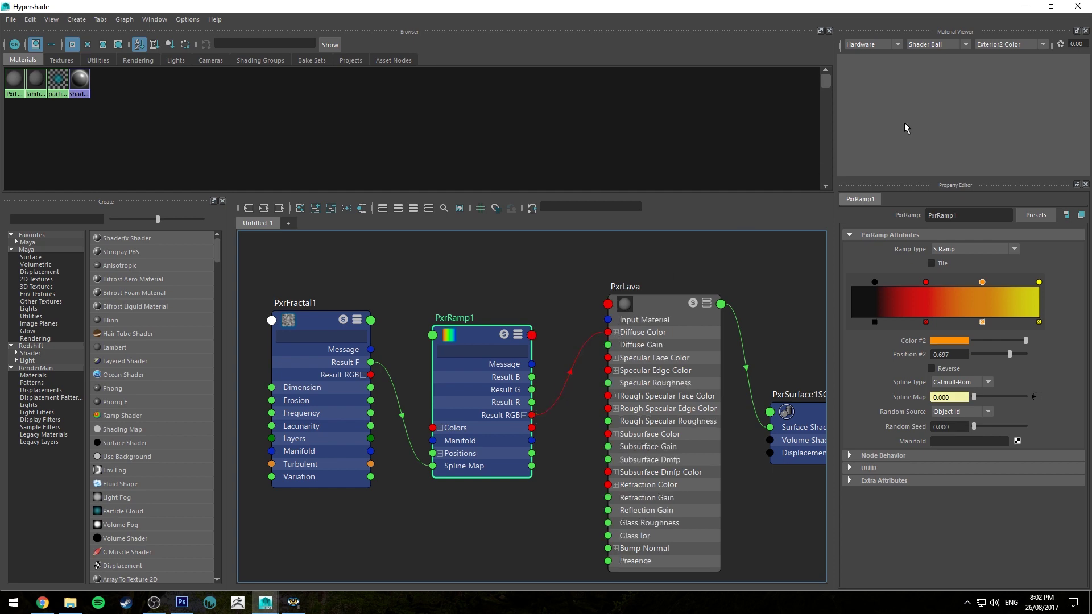
Preview the ramp-colored plane in the RenderMan IPR render from several camera angles
click(1027, 6)
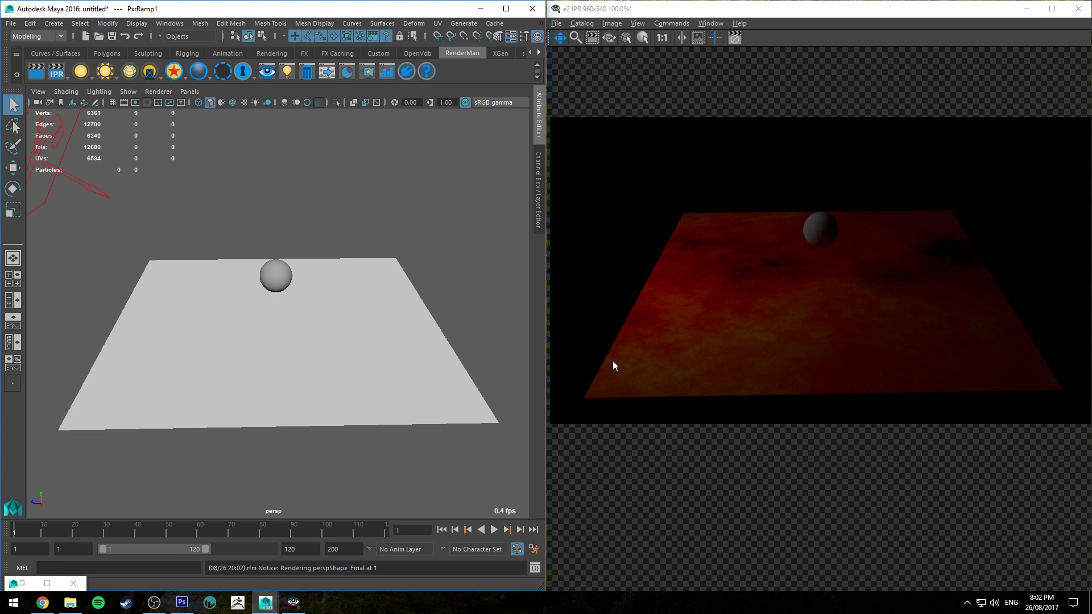
alt+right_drag(305, 325, 455, 386)
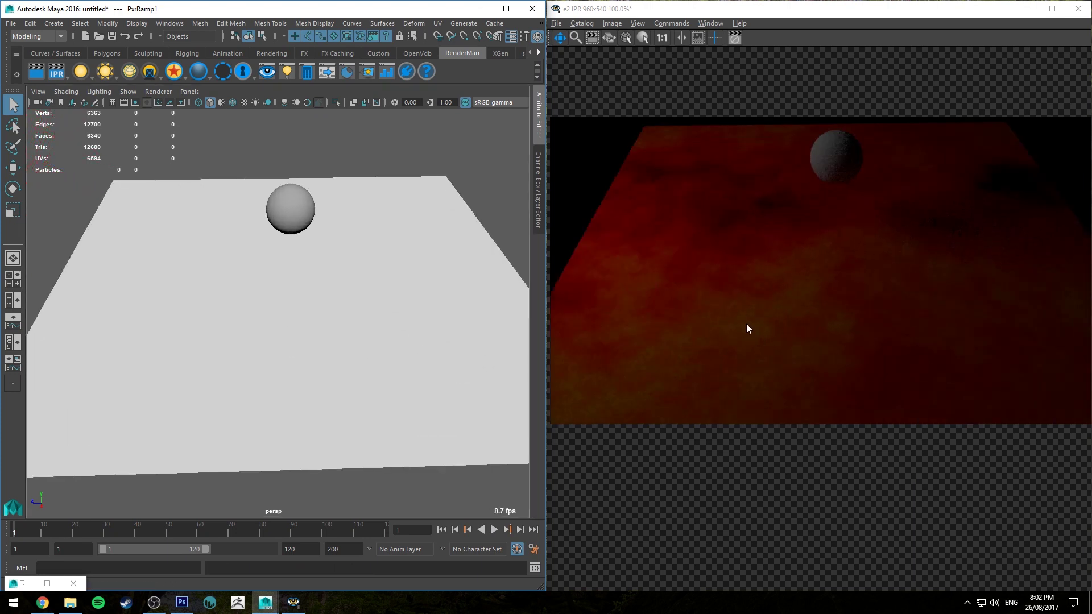
alt+middle_drag(316, 254, 310, 316)
alt+right_drag(339, 333, 317, 286)
alt+drag(320, 291, 311, 279)
click(735, 39)
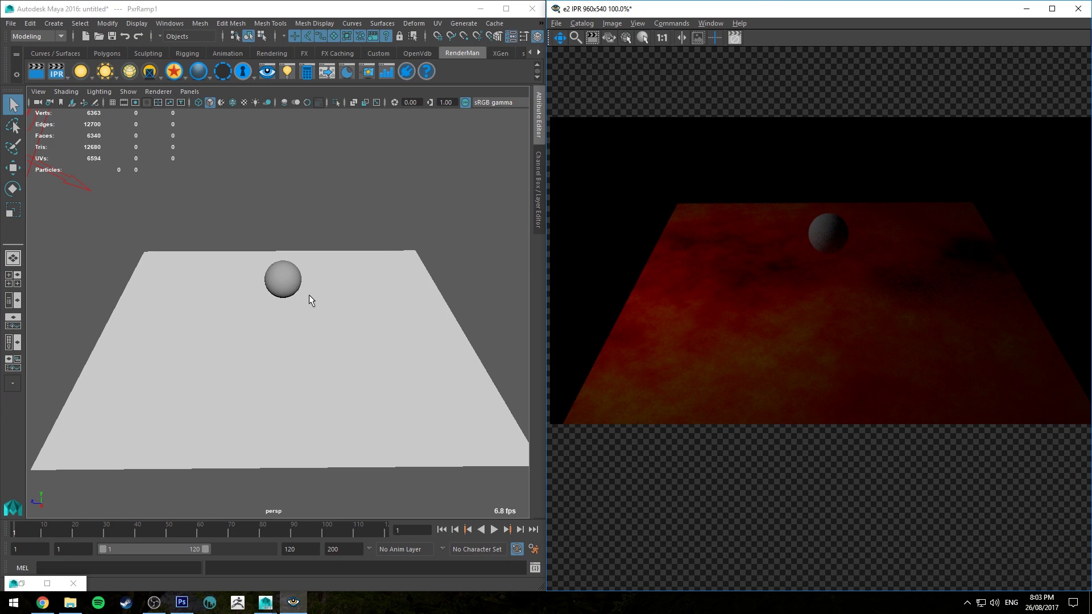
Return to the shader graph and add a PxrBump node below the ramp
key(alt+Tab)
alt+middle_drag(512, 459, 501, 425)
key(Tab)
text(p)
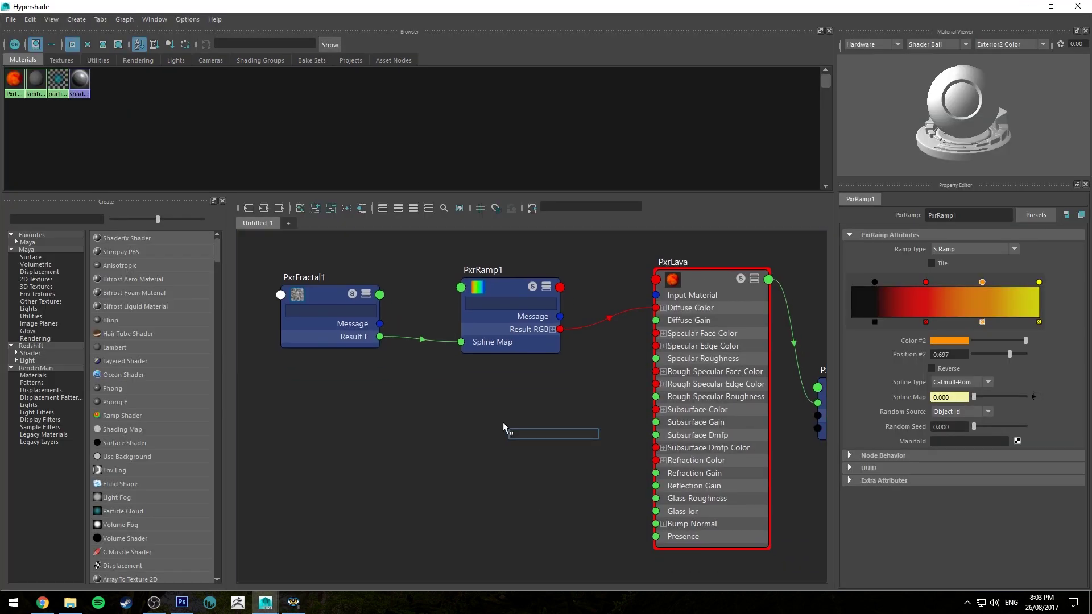
text(bum)
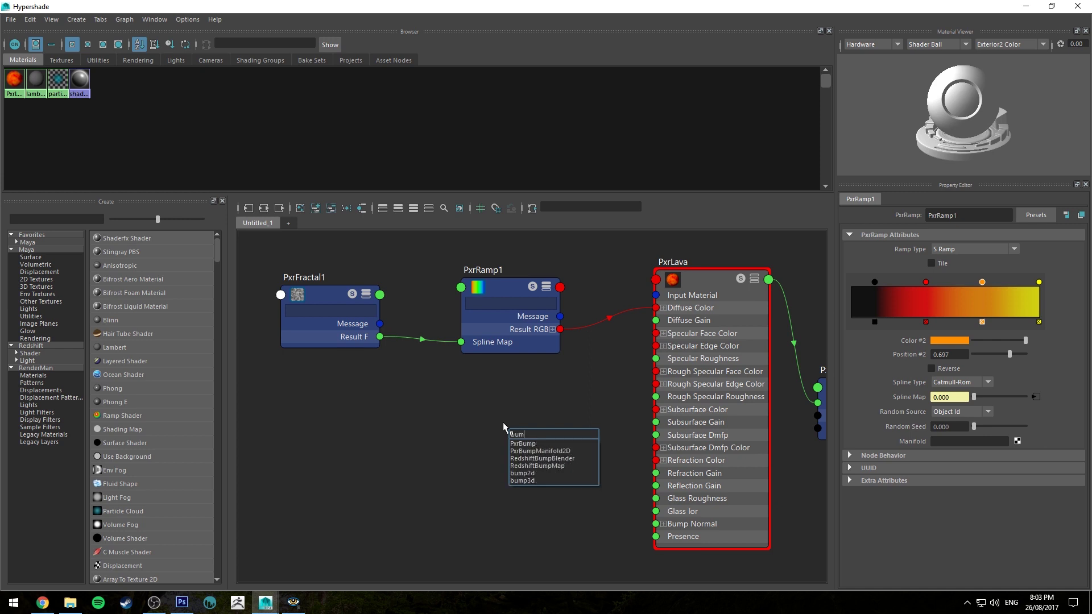
text(p)
key(Down)
key(Return)
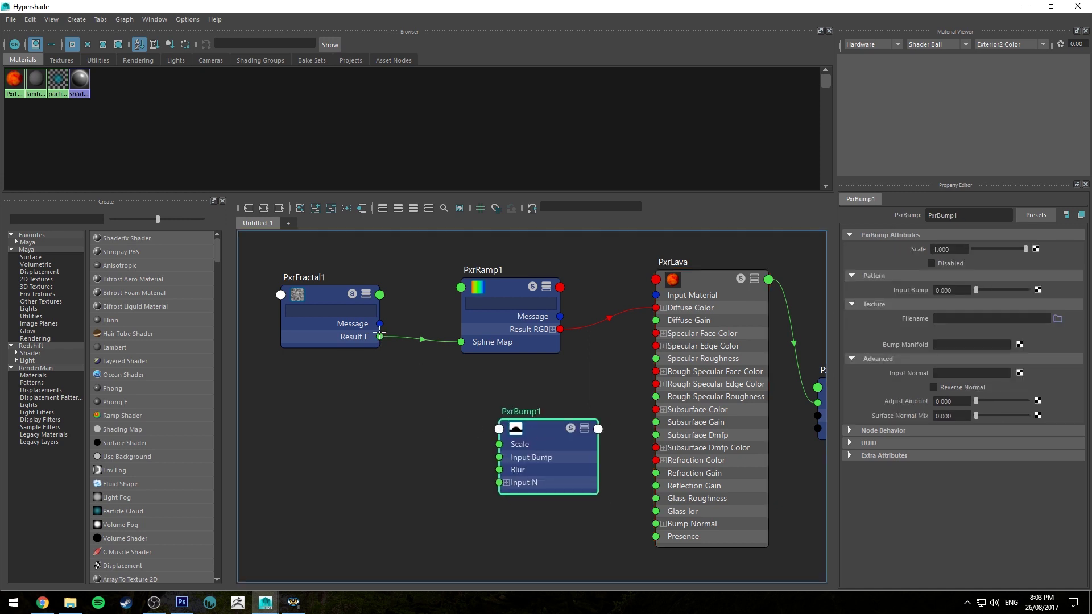
Wire the fractal's Result F into PxrBump's Input Bump and its Result N into PxrLava's Bump Normal, and check the render
mouse_move(380, 337)
mouse_down()
mouse_move(423, 417)
mouse_move(380, 353)
mouse_up()
drag(380, 337, 538, 432)
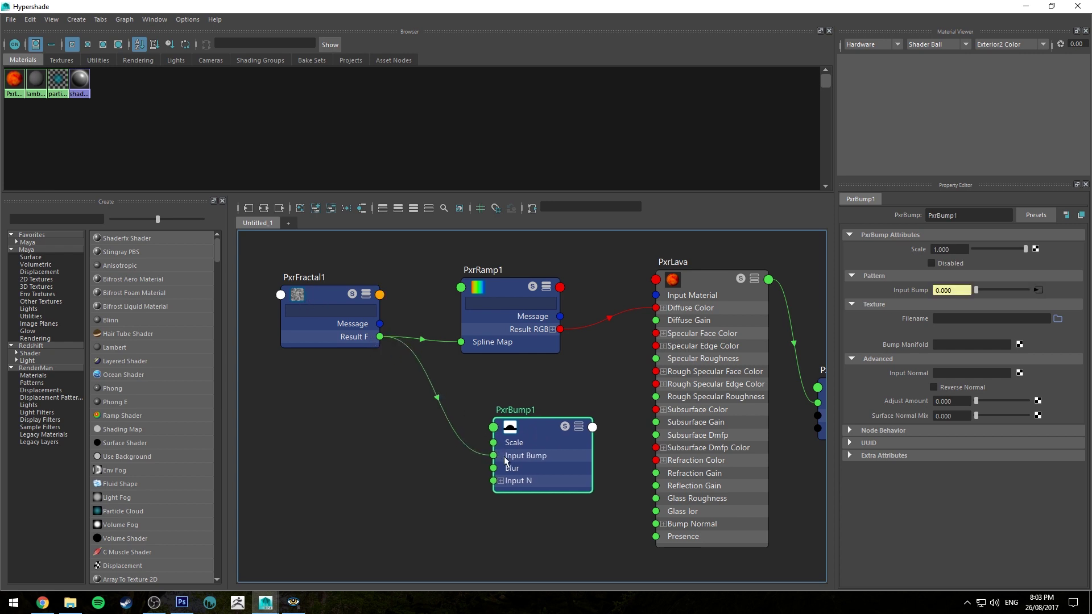
key(3)
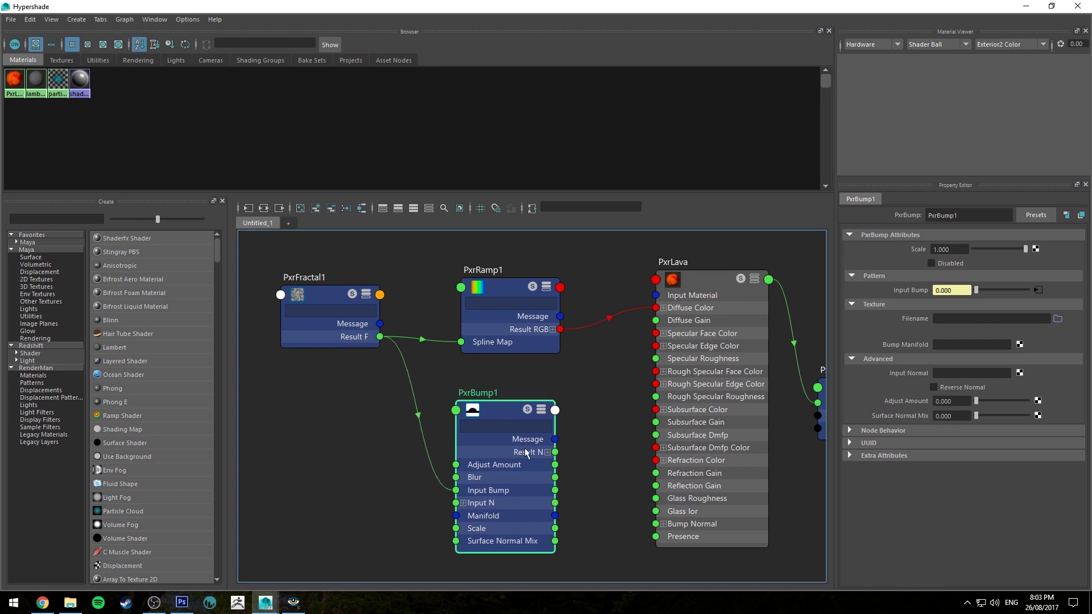
drag(555, 453, 656, 523)
drag(512, 413, 516, 418)
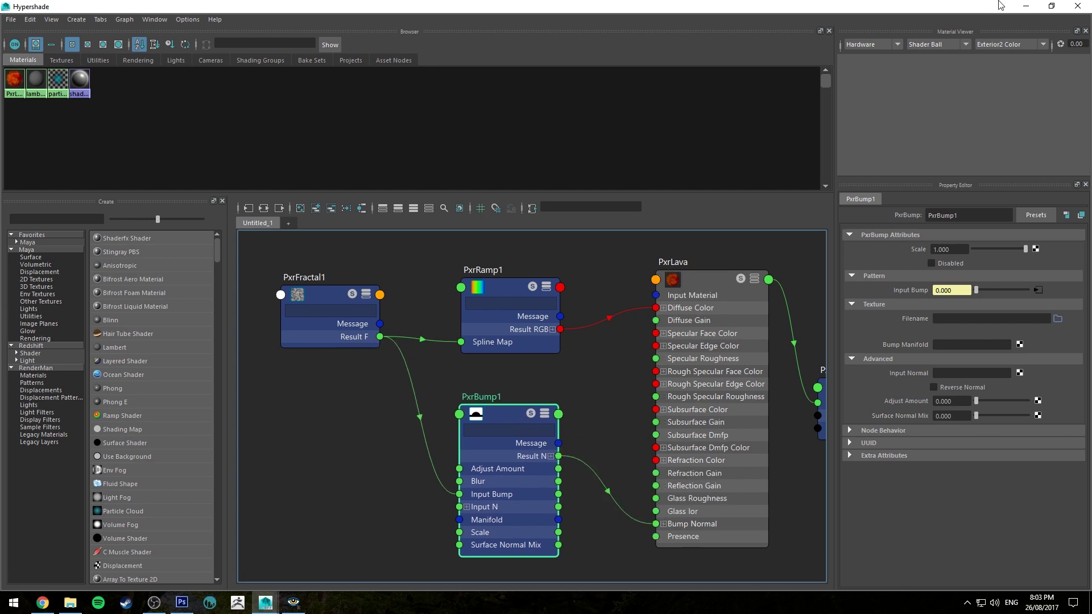
click(1025, 6)
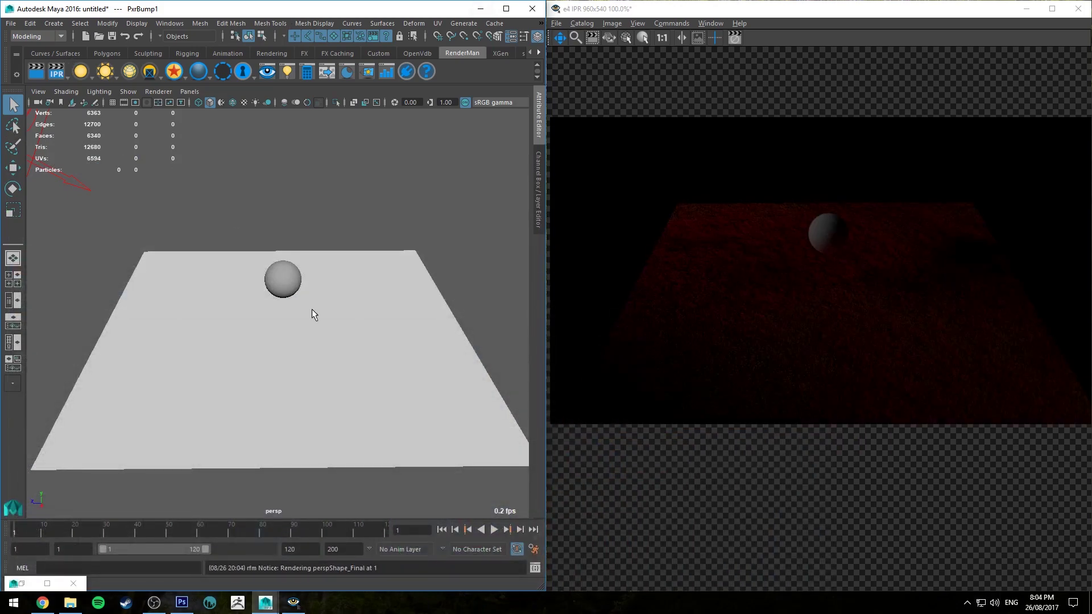
alt+drag(333, 297, 336, 289)
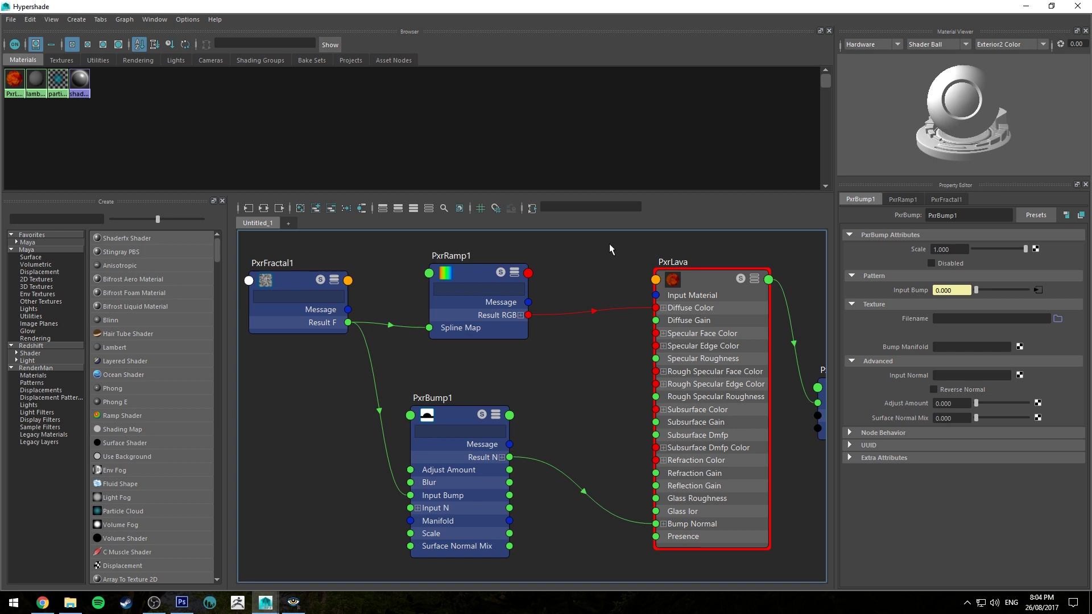
Filter PxrLava's attributes by "glow" and connect the ramp's Result RGB to its Glow Color
scroll(634, 262, down, 3)
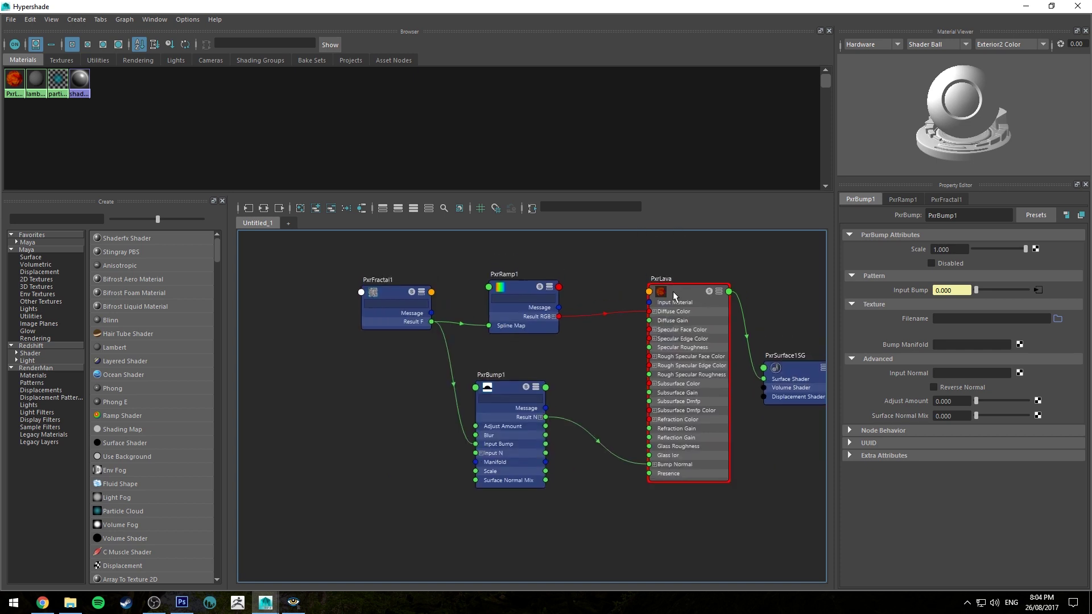
click(682, 301)
click(685, 303)
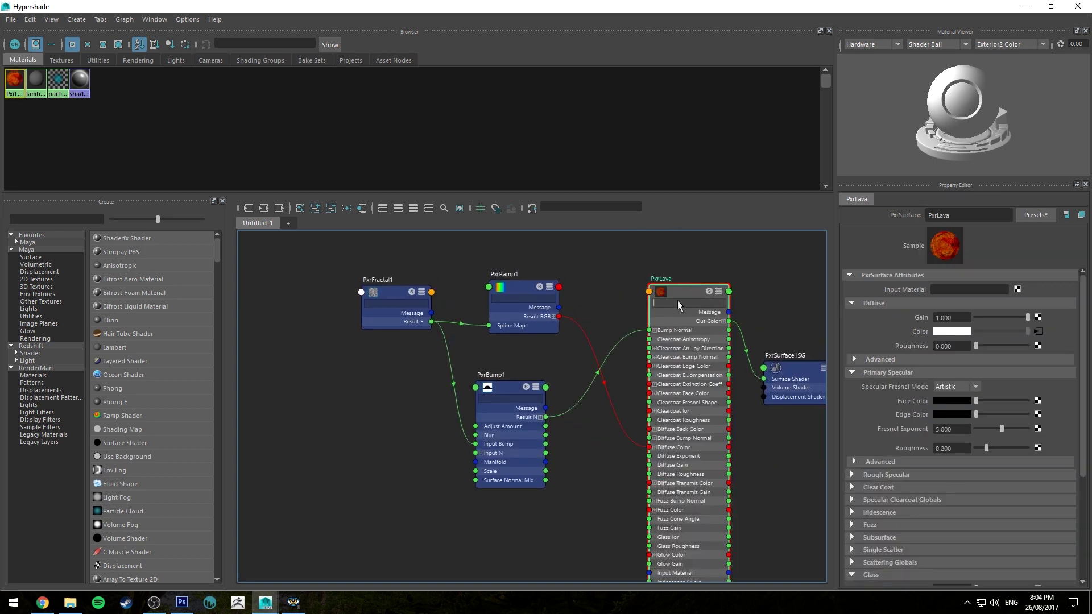
text(glow)
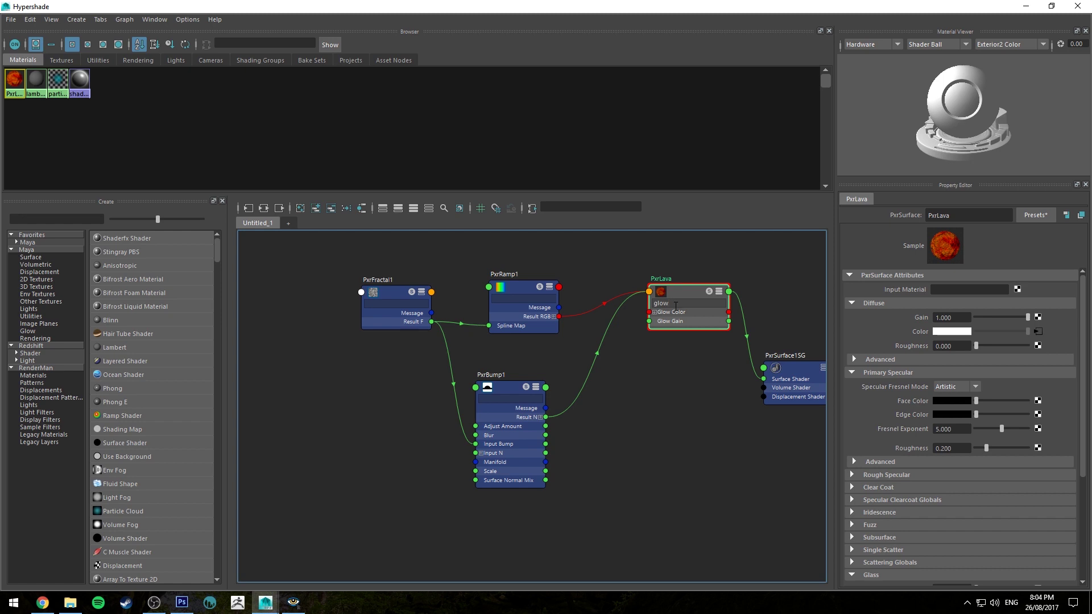
scroll(677, 304, up, 3)
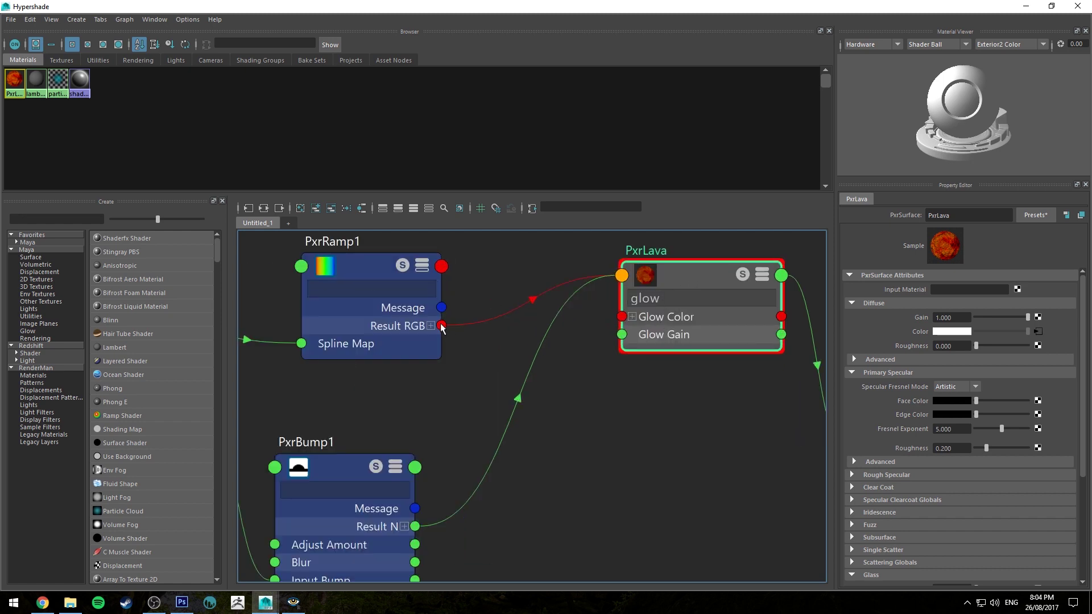
drag(443, 326, 632, 318)
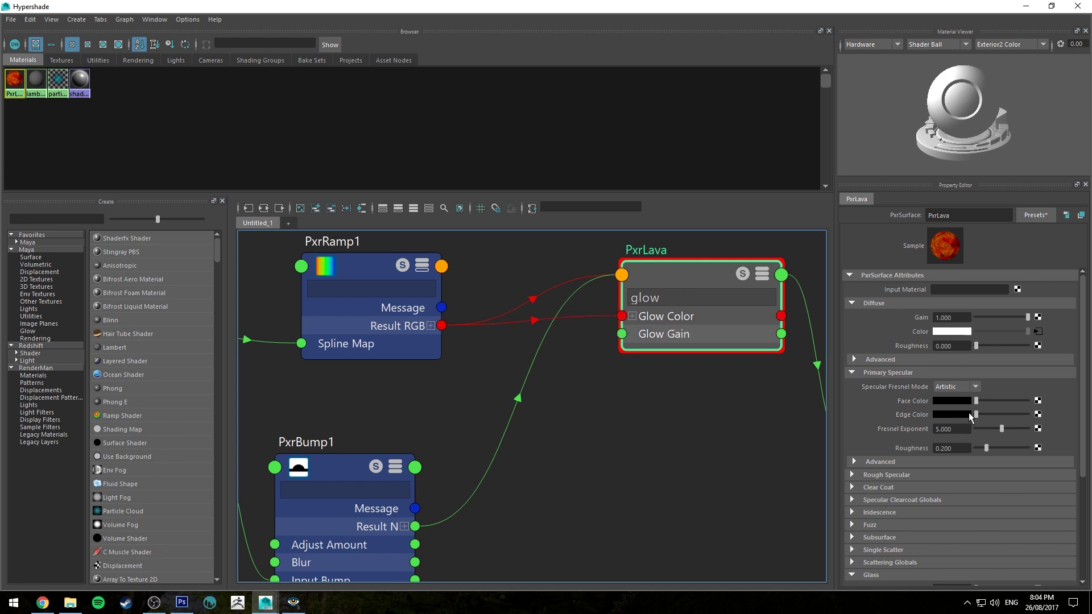
Set PxrLava's Glow Gain to 1.000
scroll(977, 405, down, 5)
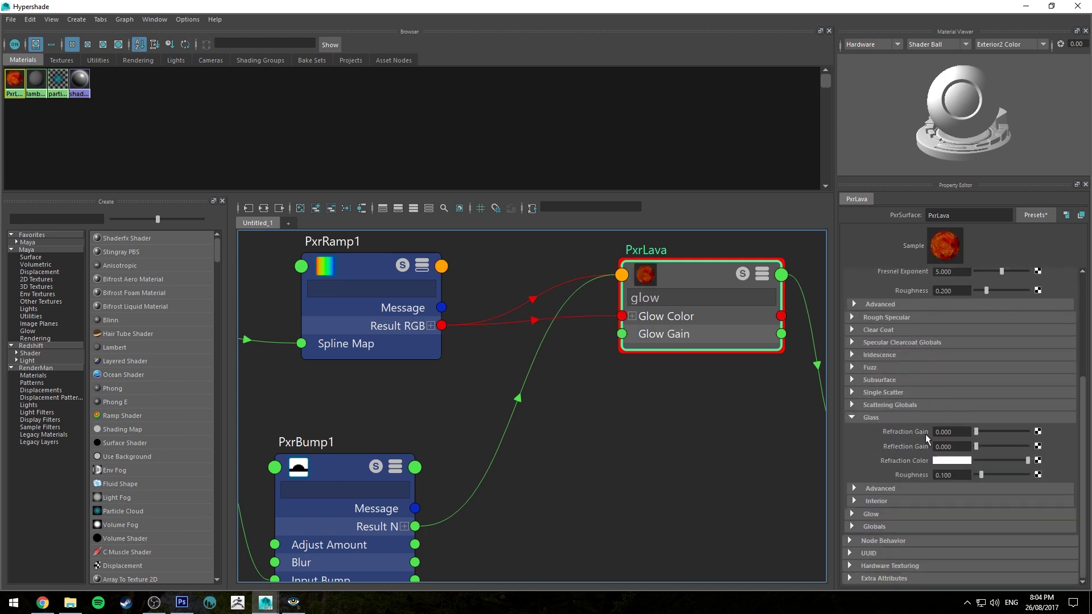
click(862, 417)
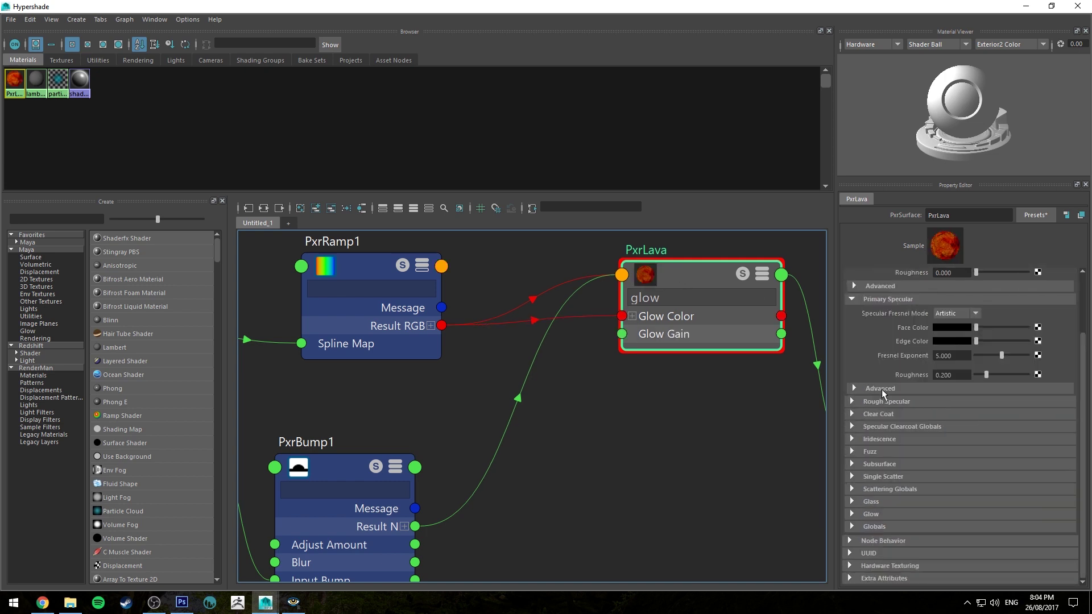
click(863, 515)
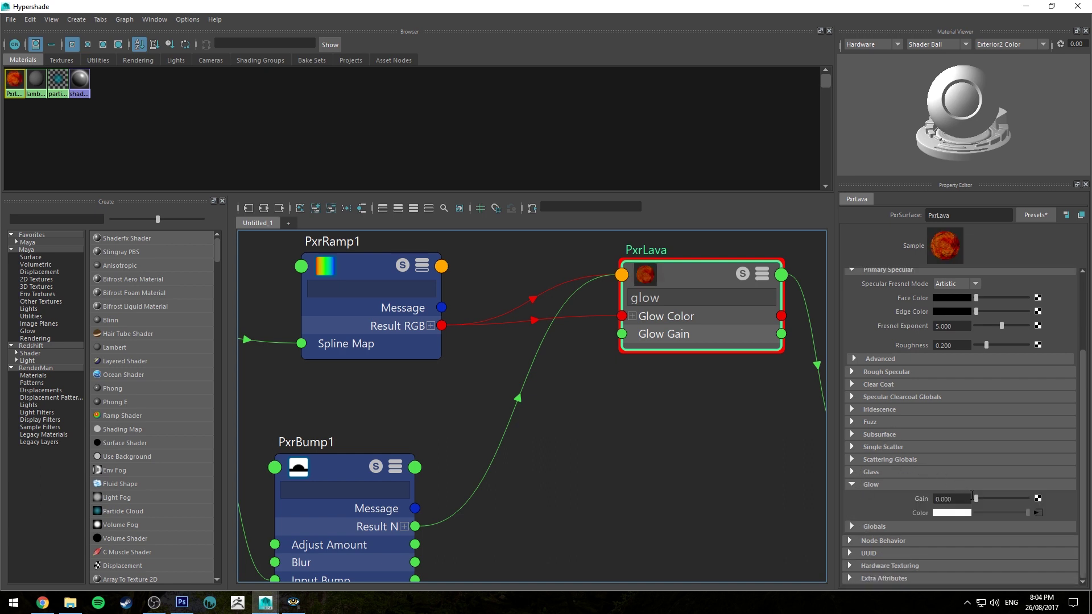
drag(994, 501, 1029, 499)
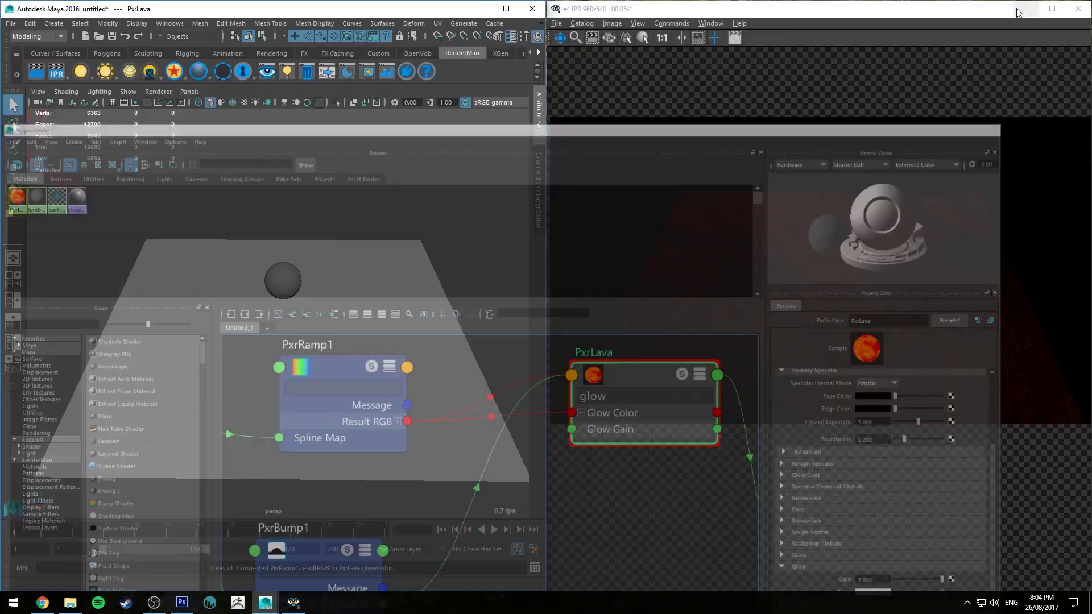
Start a new IPR render and inspect the glowing lava plane from different angles
click(1027, 6)
click(56, 71)
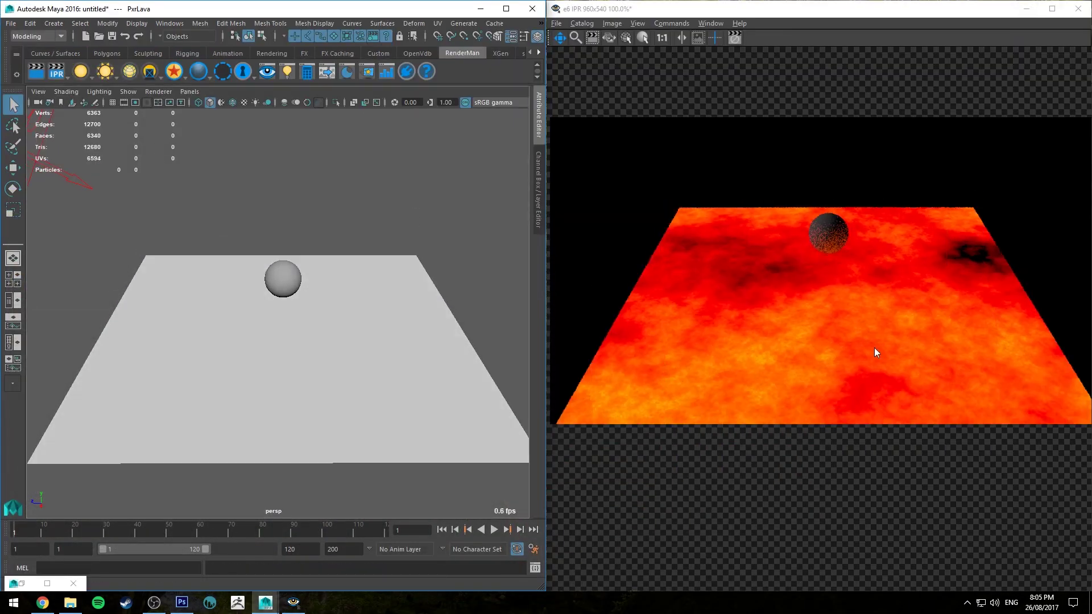
alt+drag(355, 293, 378, 276)
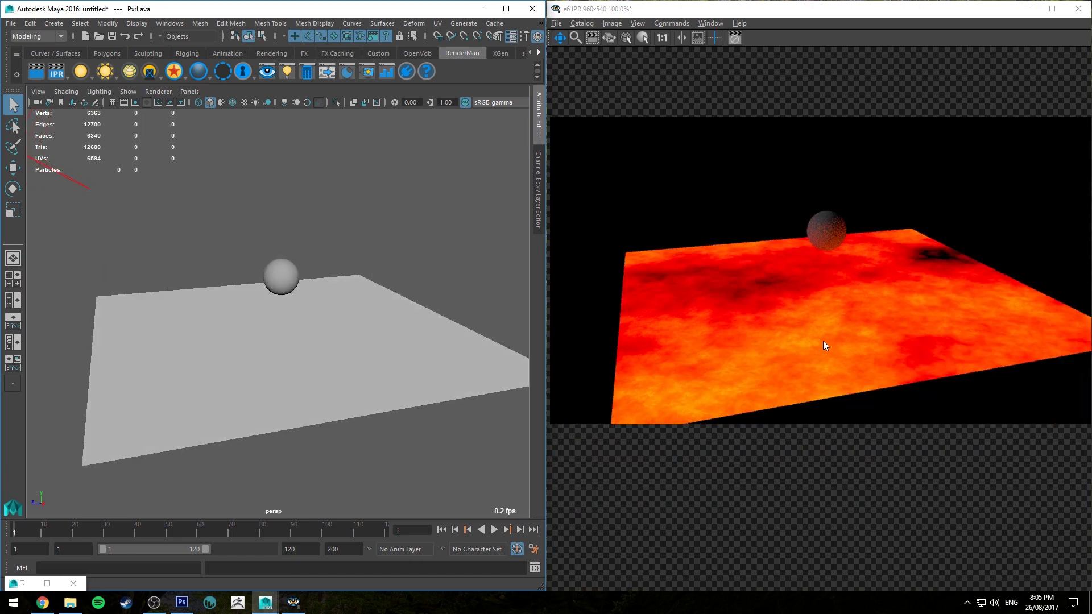
Select the PxrRectLight above the plane and set its Intensity to 0.1
drag(90, 172, 56, 204)
alt+drag(307, 259, 195, 247)
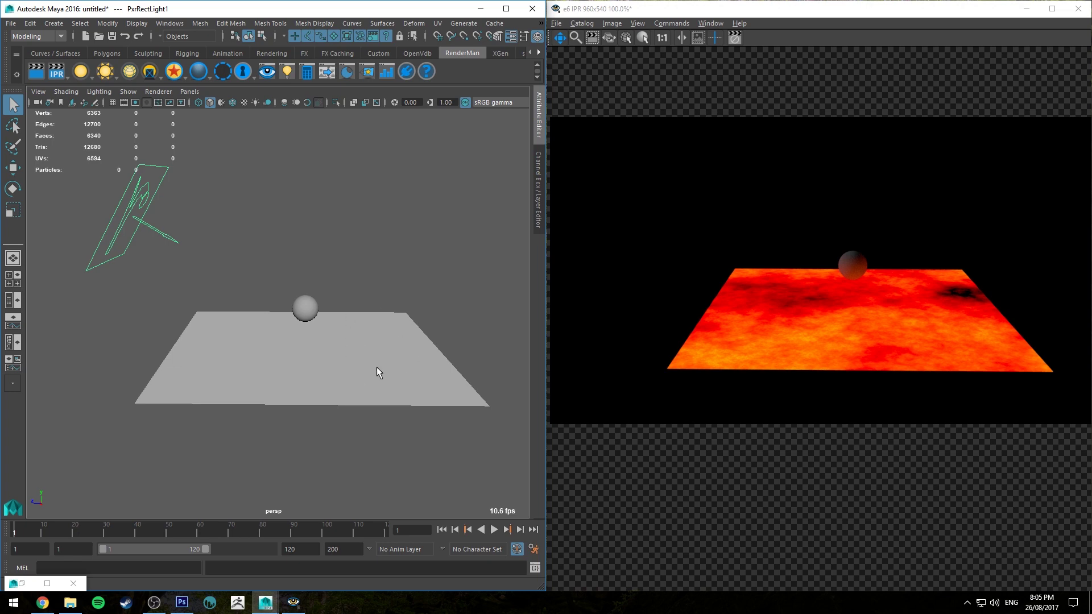
key(ctrl+a)
click(410, 216)
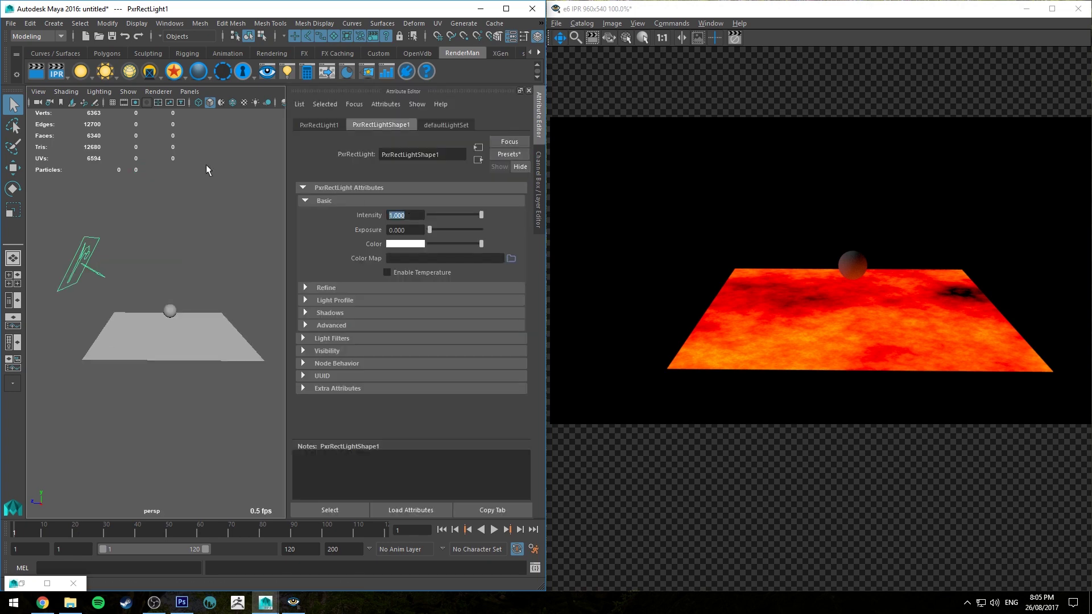
text(0.1)
key(Return)
Create a PxrDisplace node, delete its automatically added shading group, and place the node above PxrLava
scroll(872, 289, up, 3)
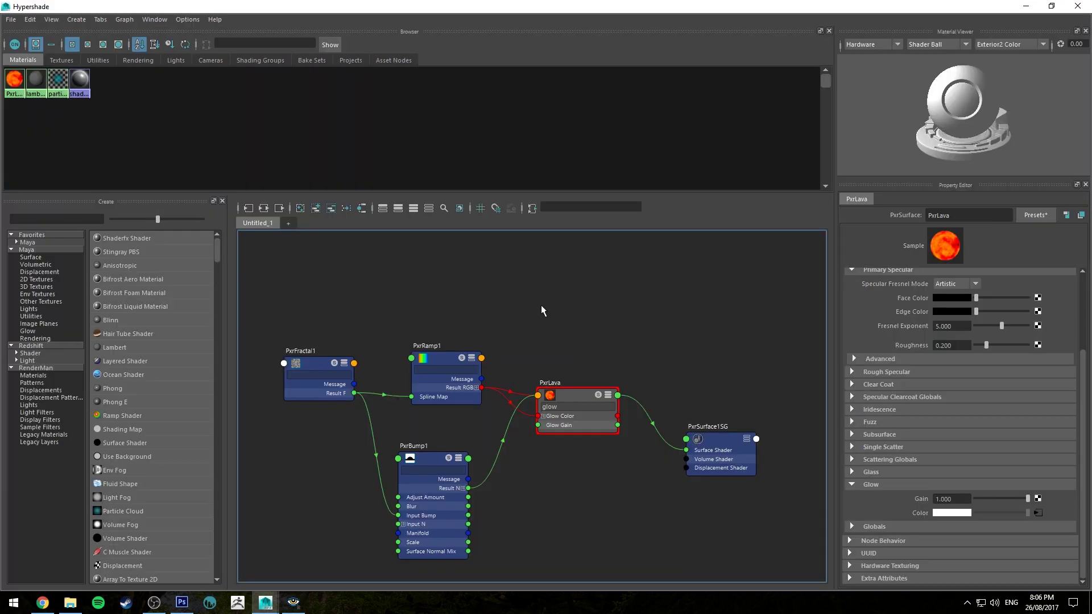
key(Tab)
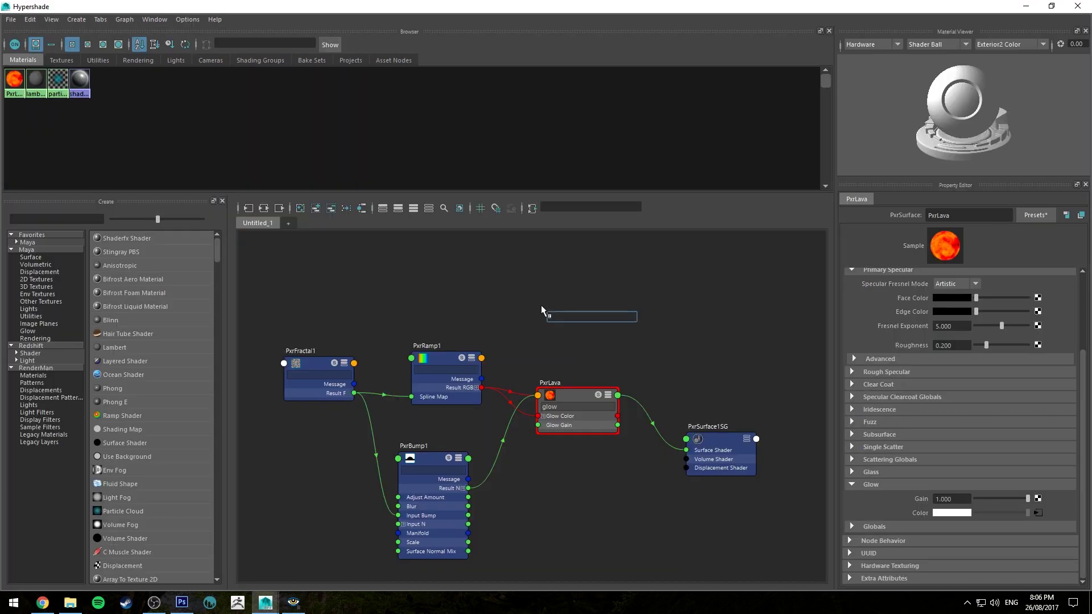
text(pxrdisp)
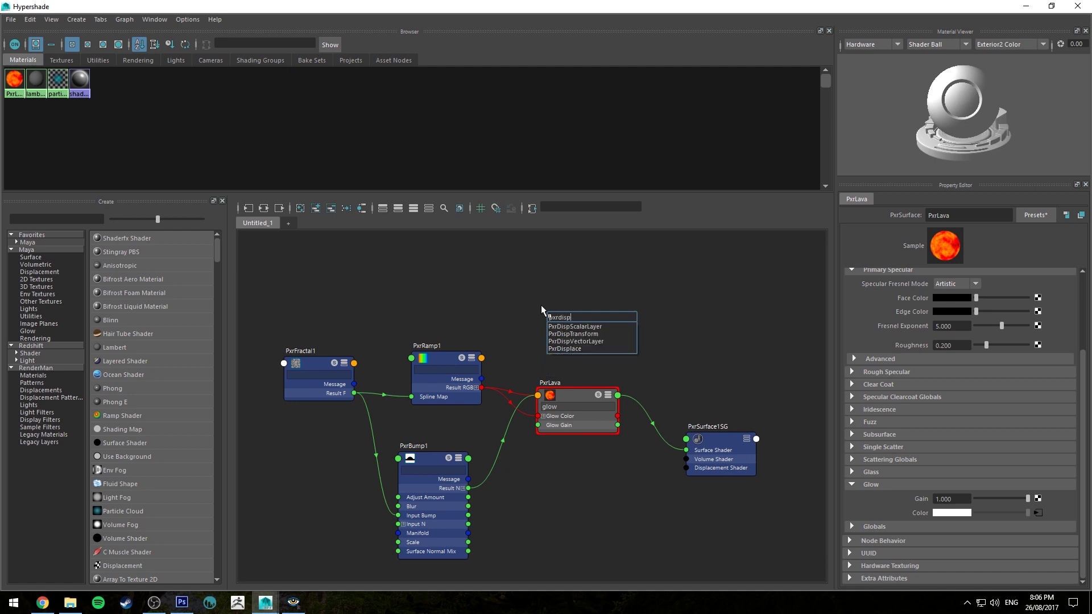
text(lace)
key(Return)
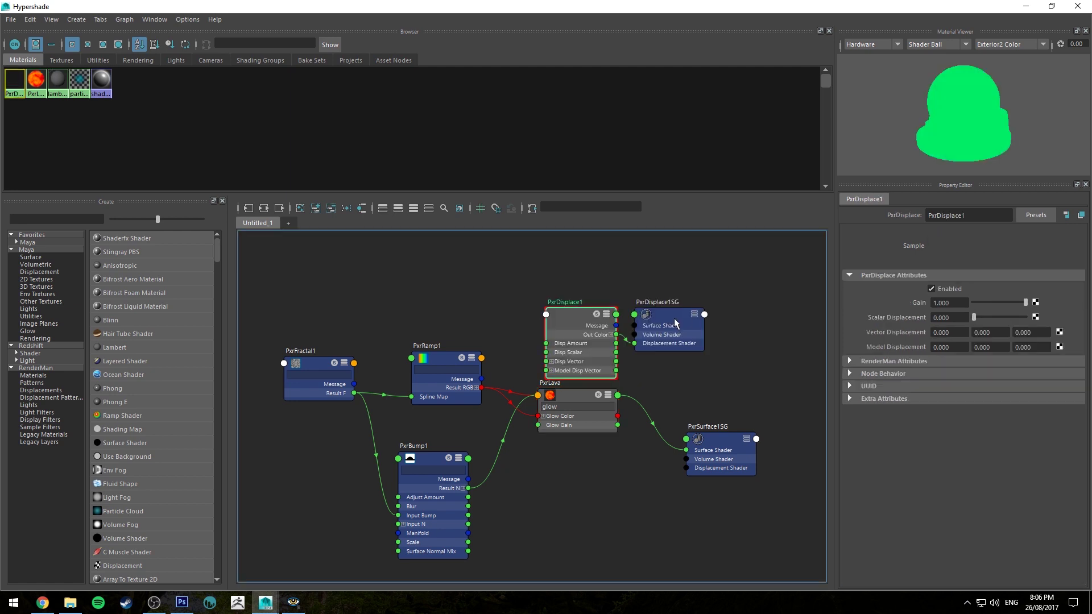
click(675, 323)
key(Delete)
drag(571, 314, 536, 270)
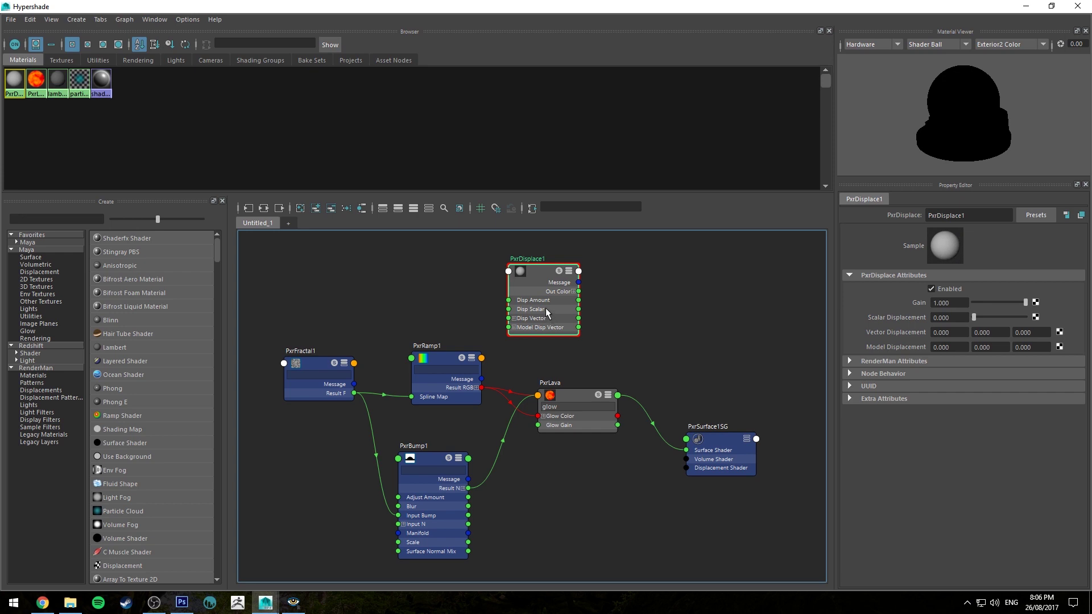
Expand PxrFractal1 to show all its attributes and try routing its outputs towards PxrDisplace1
drag(446, 354, 448, 360)
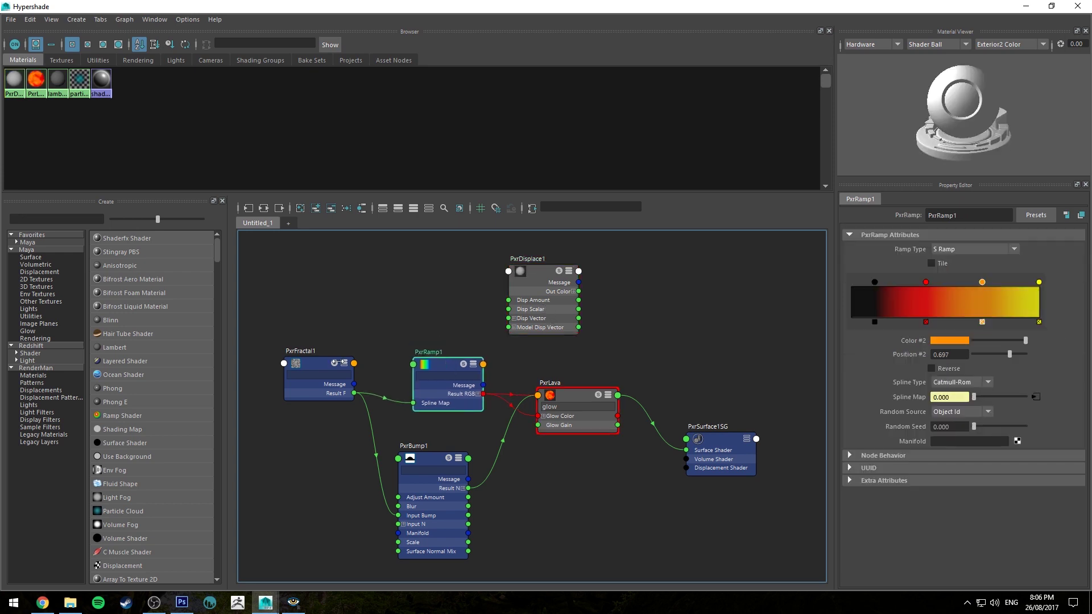
click(304, 367)
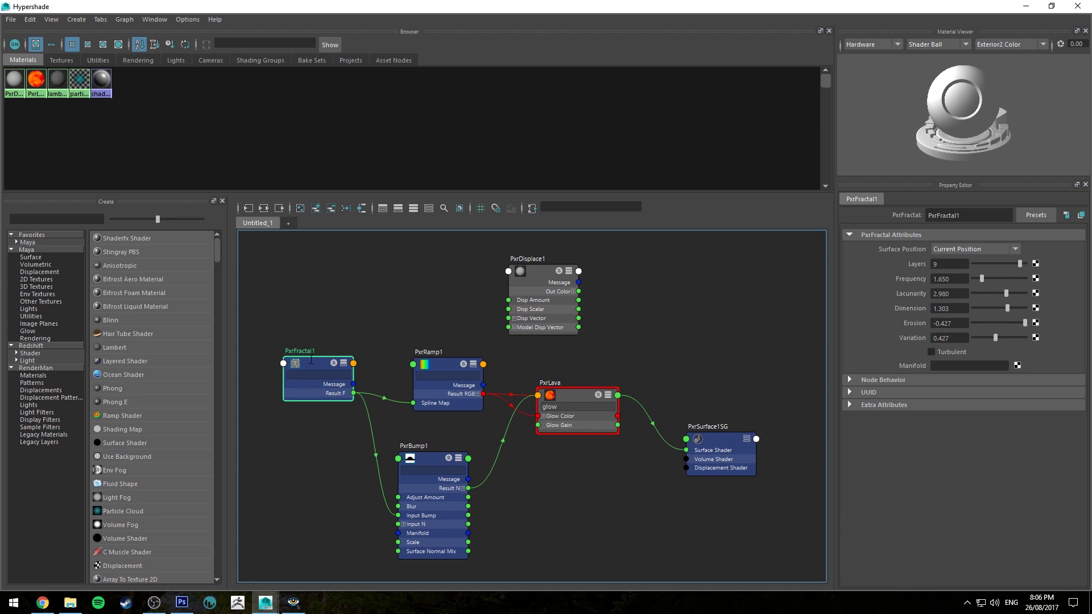
drag(315, 364, 314, 363)
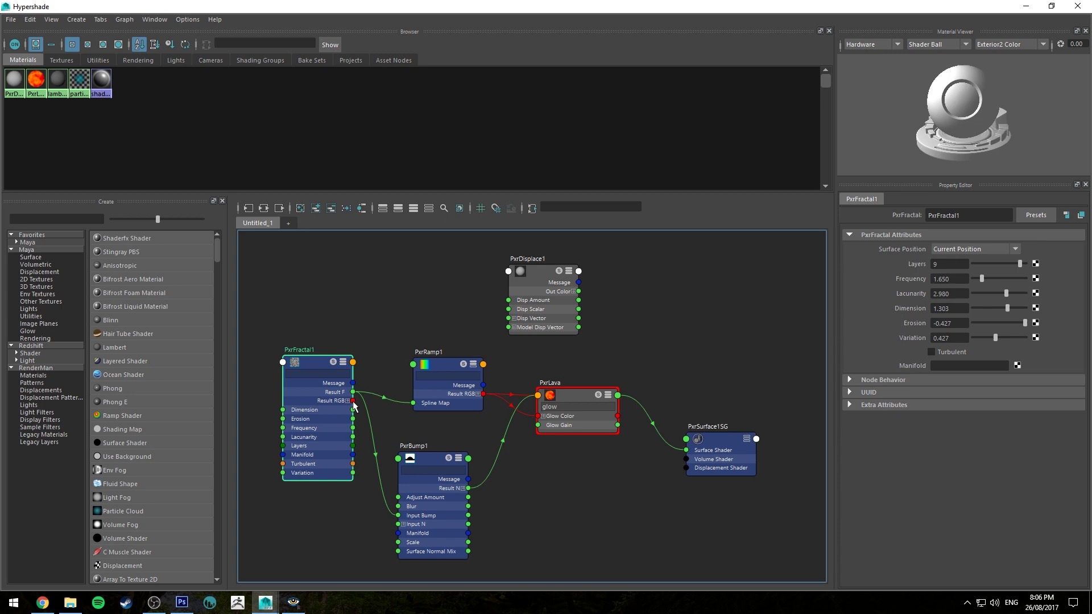
drag(353, 401, 422, 320)
drag(354, 392, 459, 309)
drag(533, 269, 538, 270)
Add a PxrInvert node above PxrRamp1 and expand it to show its individual RGB input channels
key(Tab)
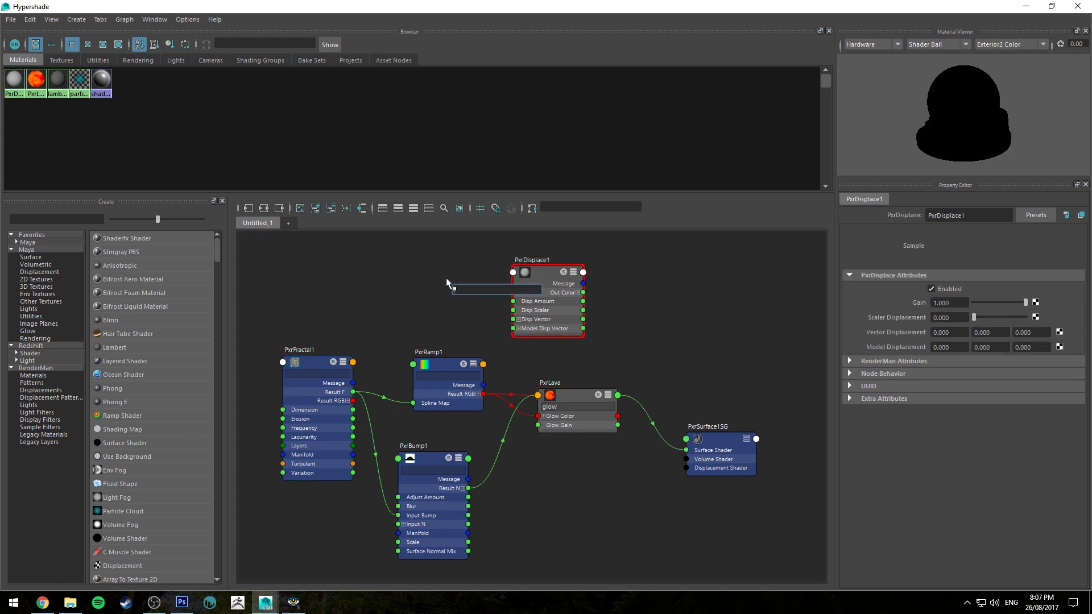
text(inve)
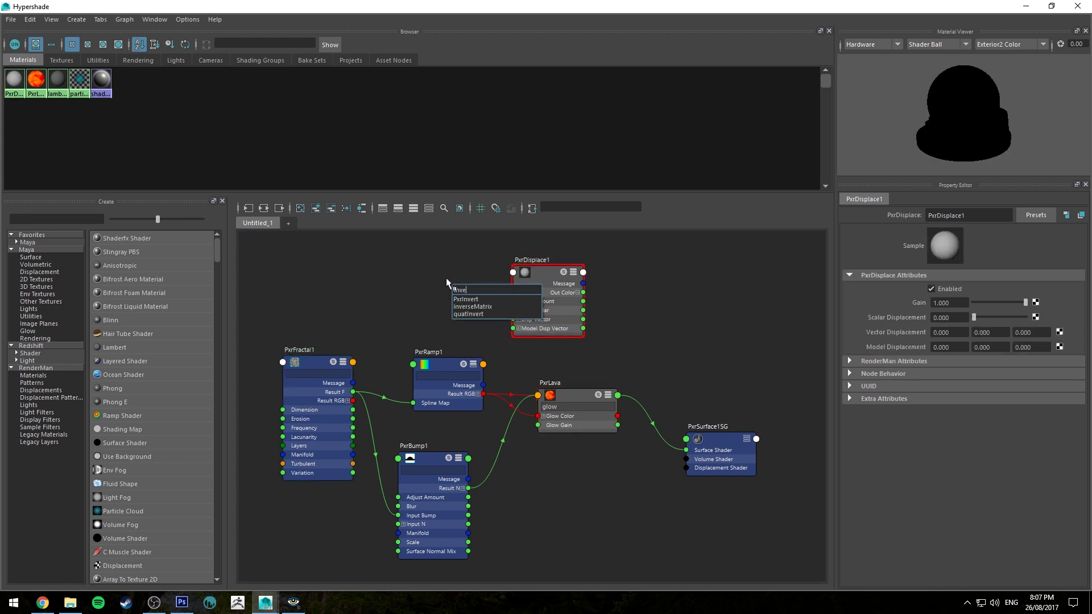
key(Down)
key(Return)
drag(465, 282, 427, 248)
key(3)
click(401, 308)
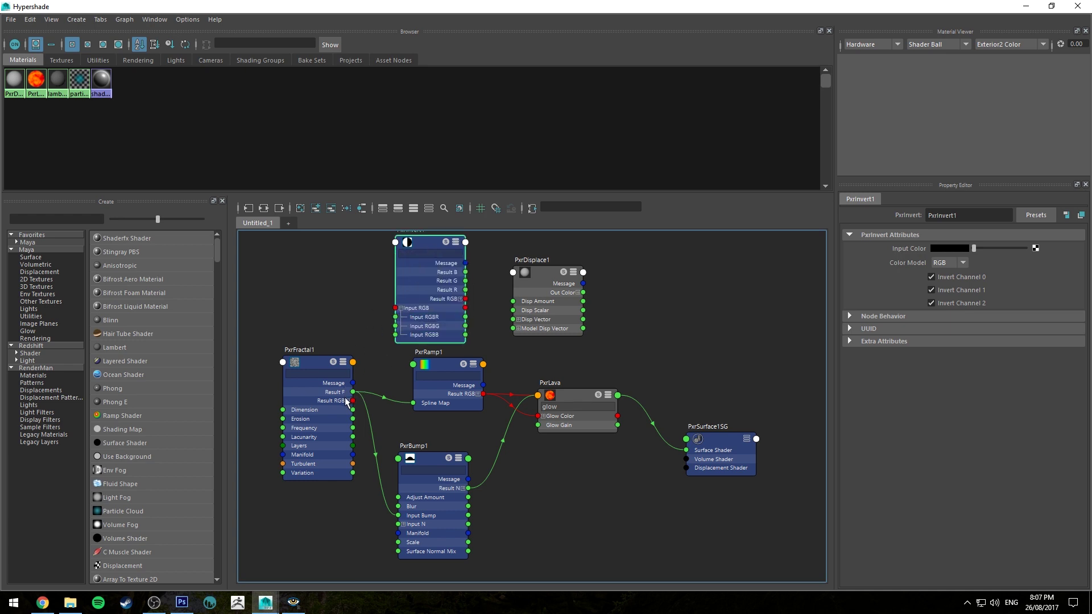
Connect PxrFractal1's Result F to PxrInvert1's Input RGBR, and PxrInvert1's Result RGBR to PxrDisplace1's Disp Scalar
drag(354, 393, 396, 317)
click(460, 299)
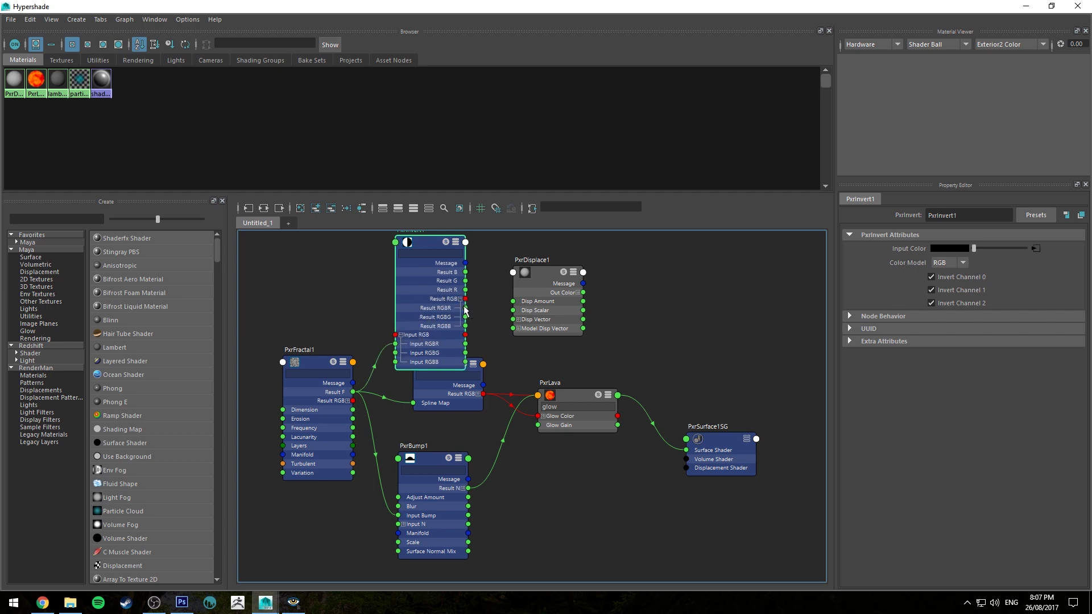
drag(466, 308, 522, 311)
Move PxrInvert1 clear of PxrRamp1 and connect PxrDisplace1's Out Color to the Displacement Shader of PxrSurface1SG
drag(427, 243, 435, 225)
alt+middle_drag(344, 333, 332, 378)
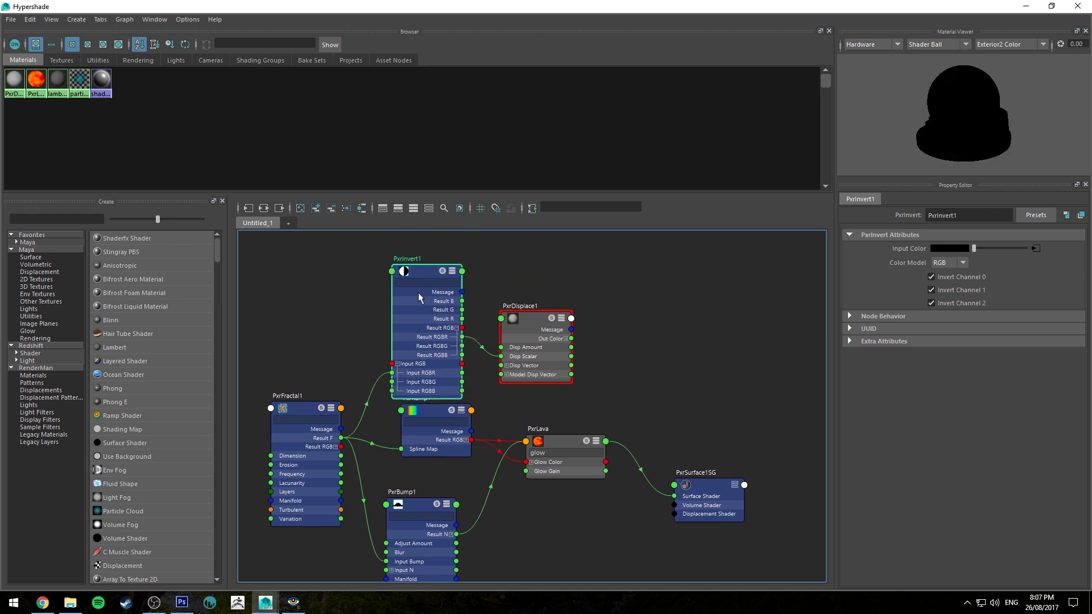
drag(427, 273, 426, 260)
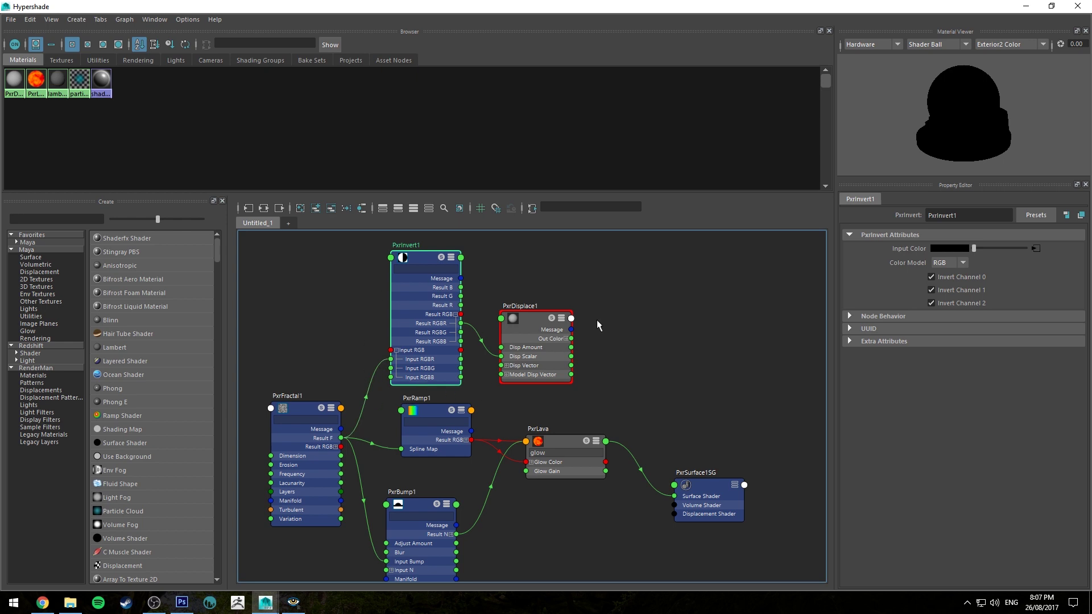
drag(524, 317, 682, 445)
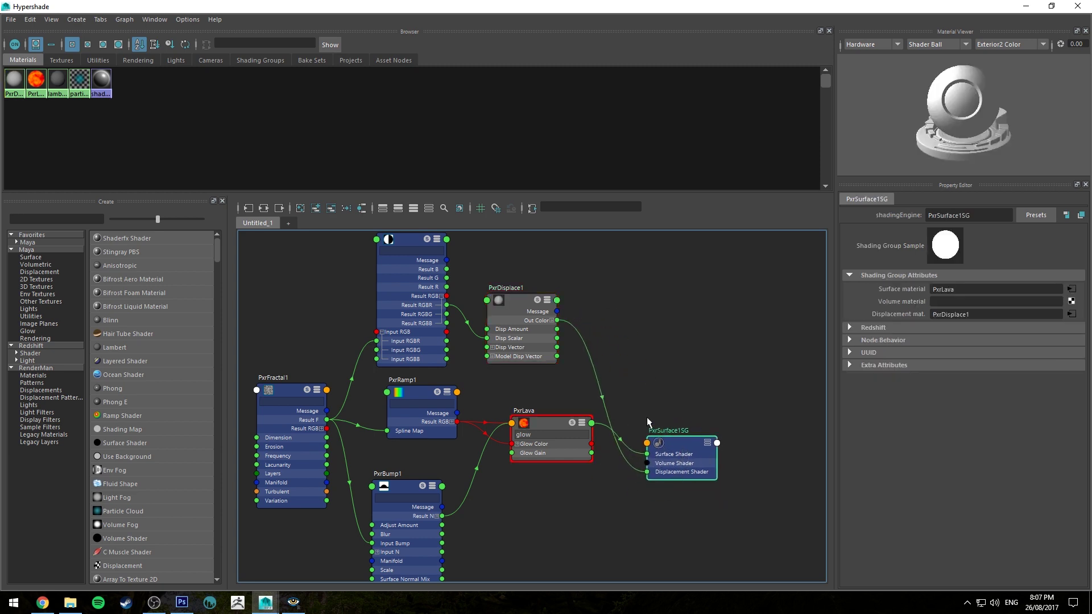
Start a new IPR render and inspect the displaced lava surface from a lower angle
click(1026, 6)
click(57, 71)
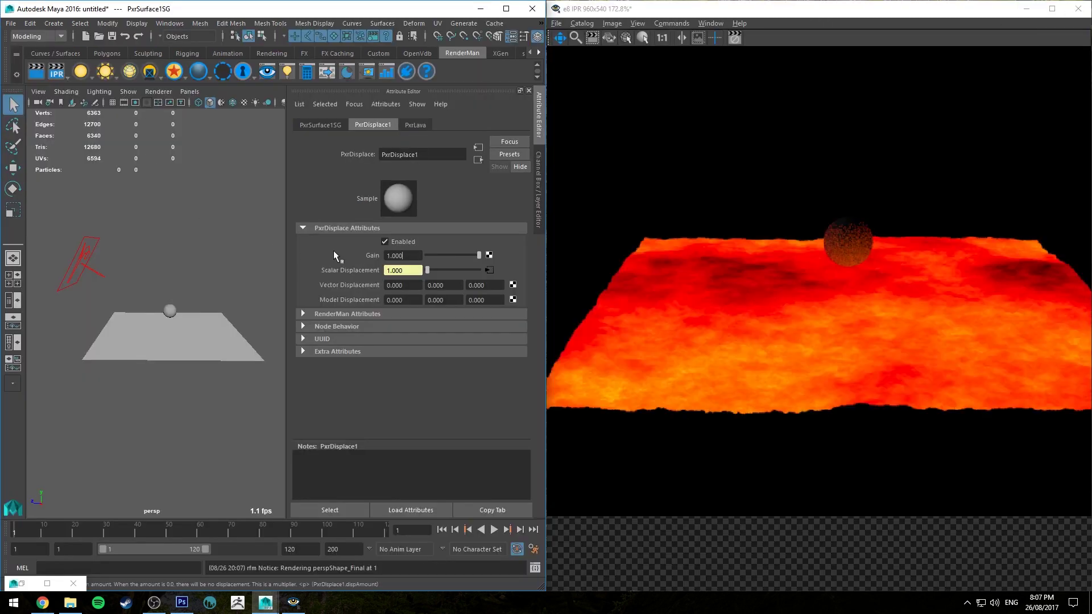
alt+drag(254, 245, 220, 241)
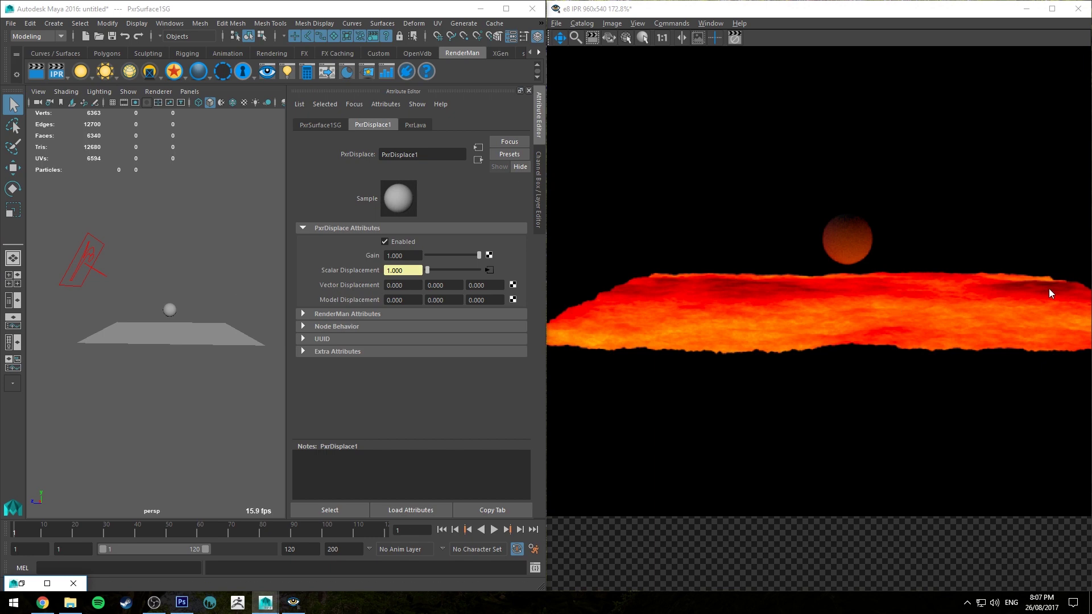
alt+drag(207, 261, 188, 250)
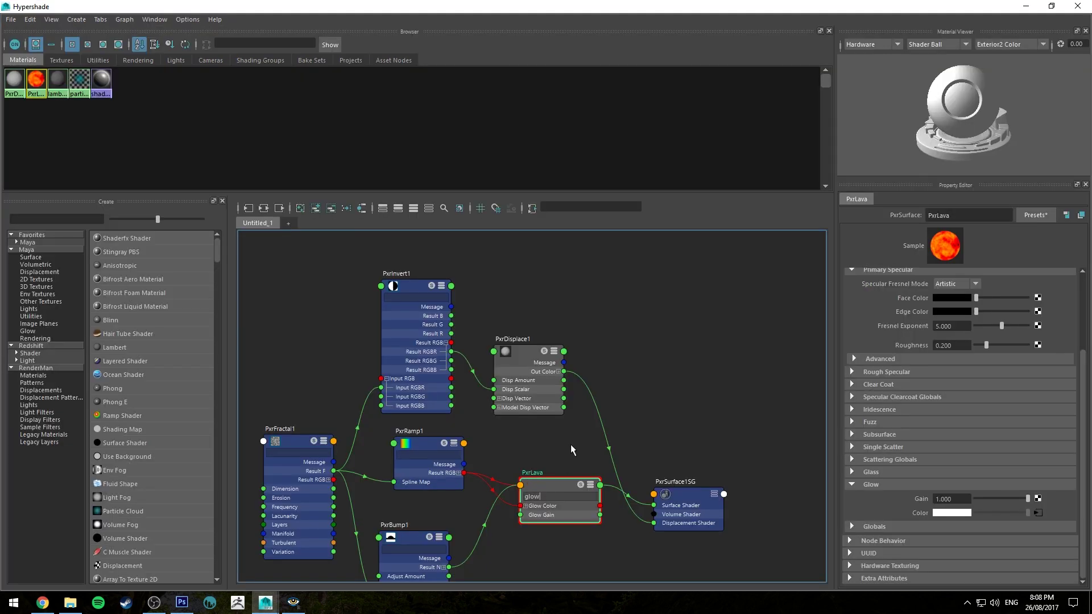
Review PxrLava's network and attributes, and switch to Photoshop to examine the dark and glowing areas of lava.jpg
scroll(634, 404, down, 2)
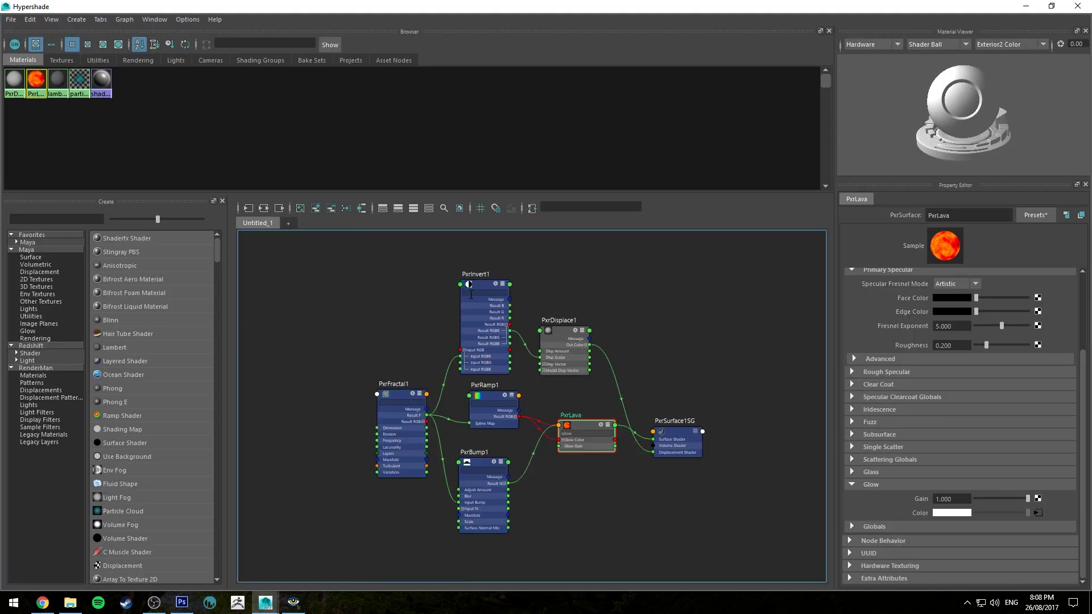
alt+middle_drag(596, 317, 578, 308)
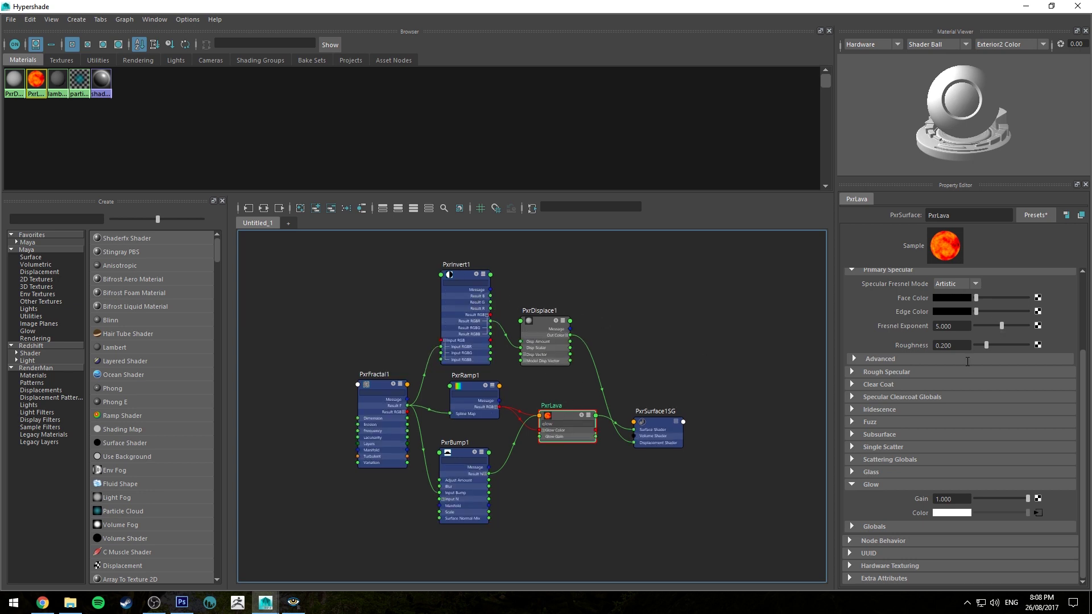
scroll(968, 361, up, 3)
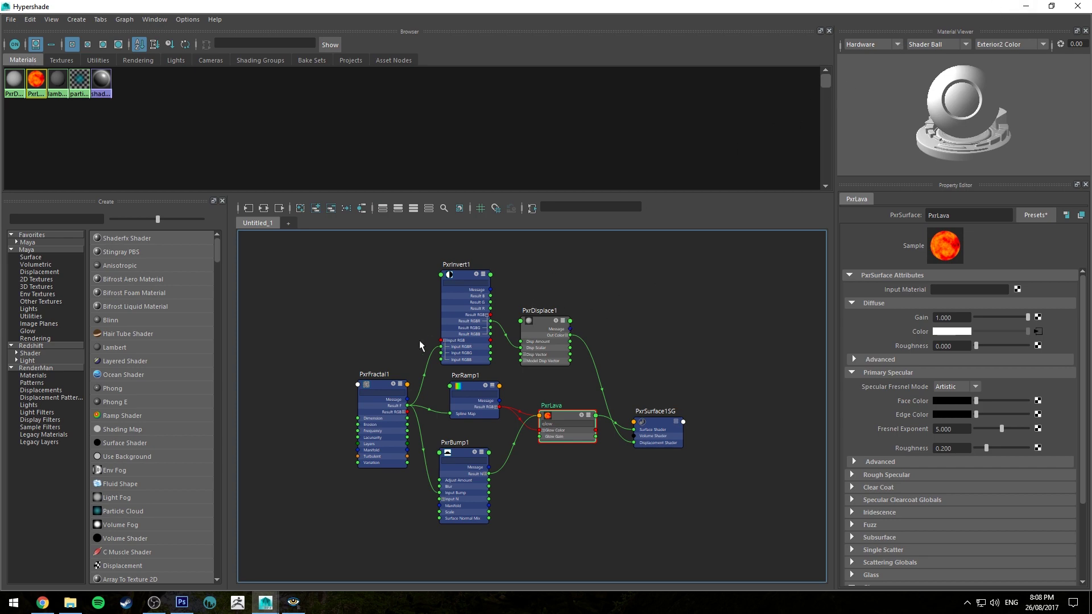
click(188, 603)
alt+scroll(263, 402, up, 3)
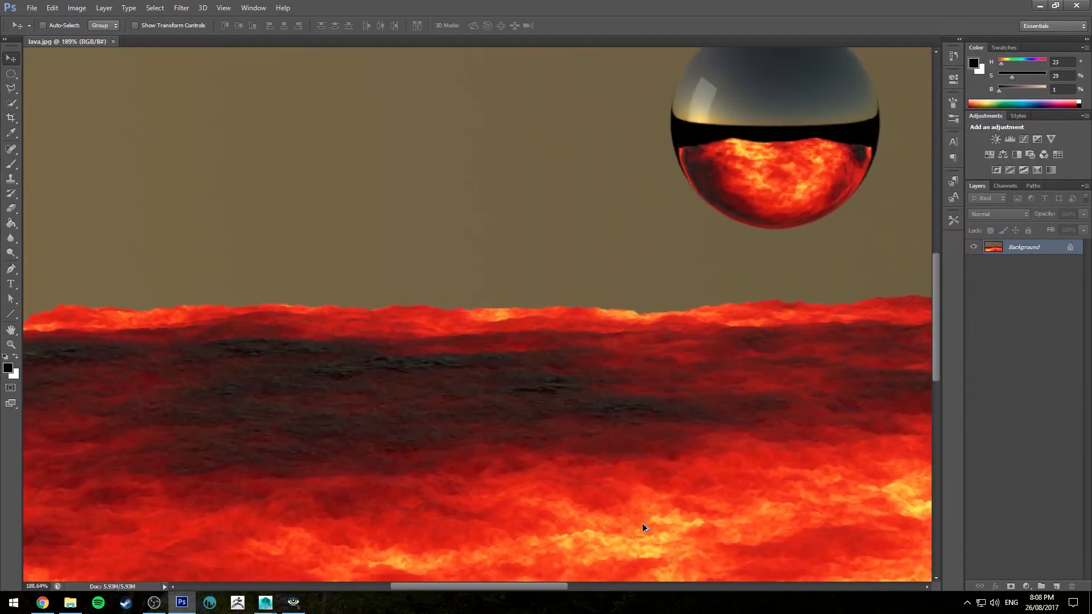
drag(641, 490, 552, 393)
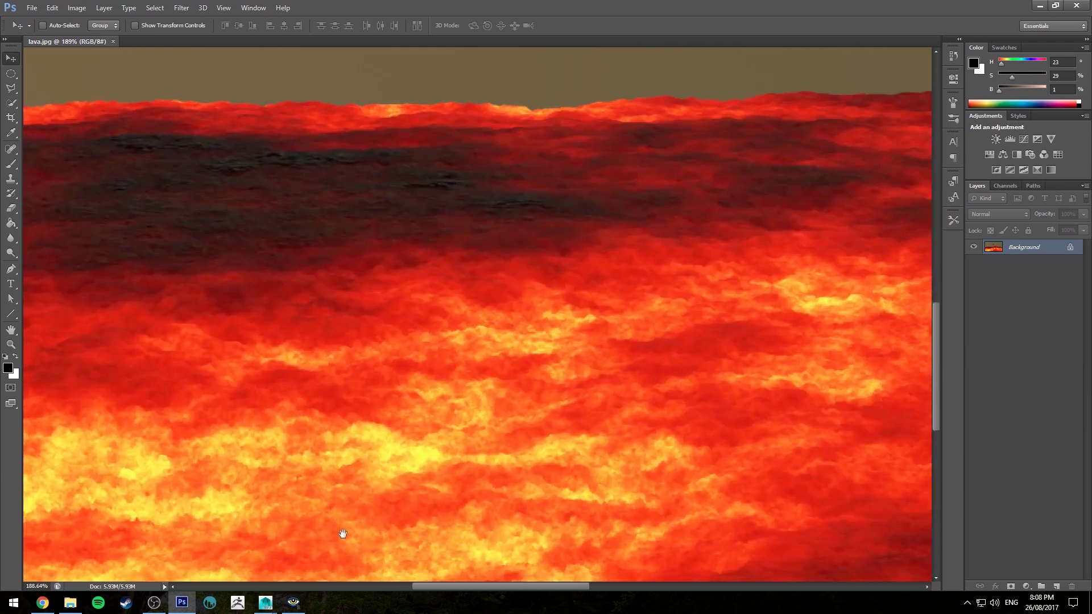
drag(455, 252, 538, 344)
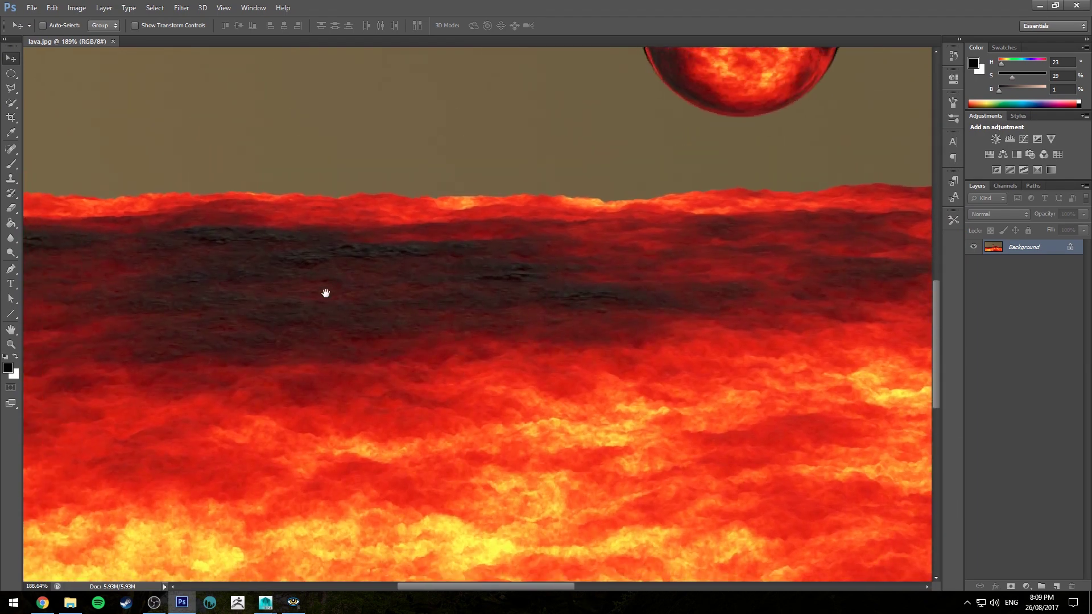
drag(361, 282, 391, 288)
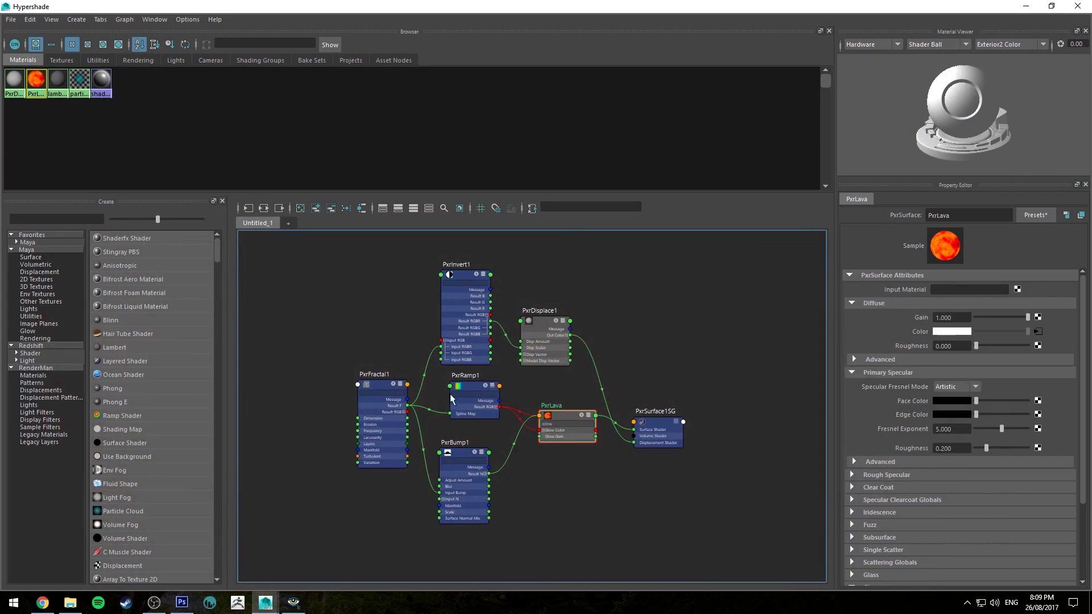
In Maya, filter PxrLava's attributes by "spec" and connect PxrInvert1's Result RGB to its Specular Face Color
scroll(566, 421, up, 5)
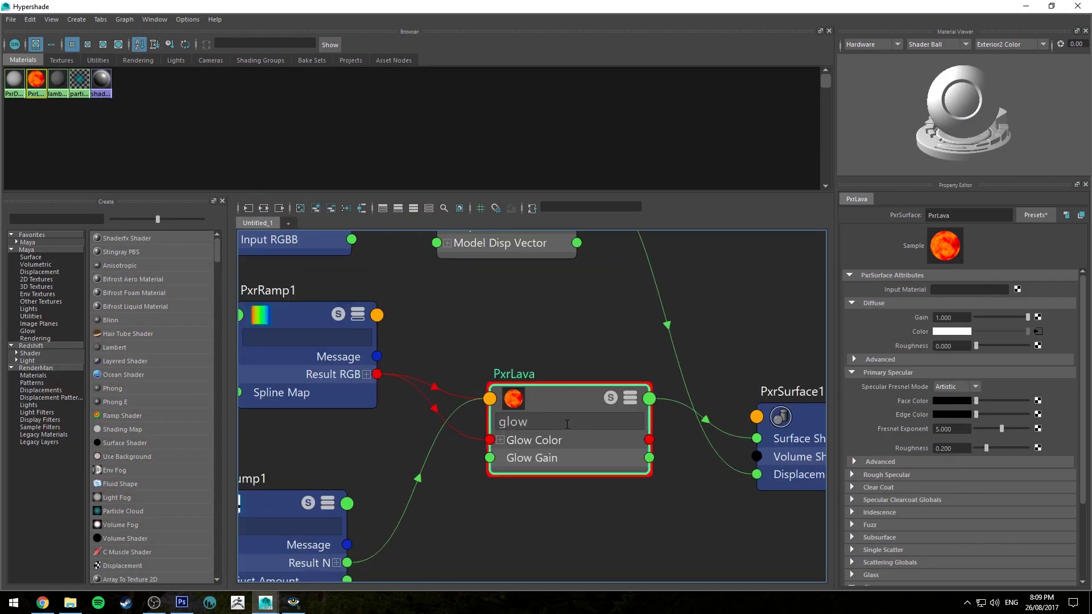
drag(535, 423, 476, 403)
key(BackSpace)
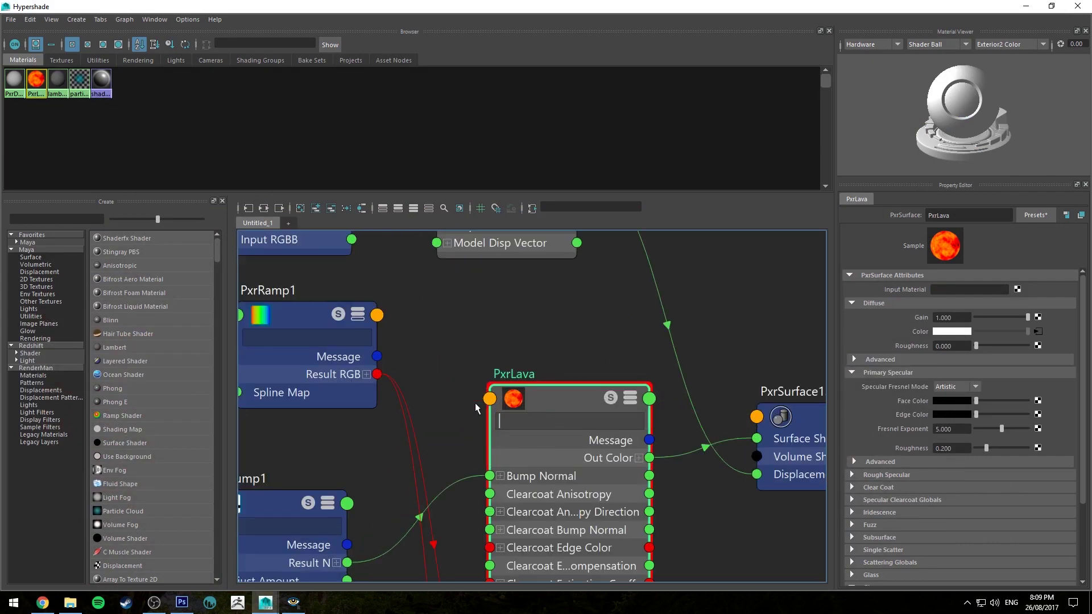
text(spec)
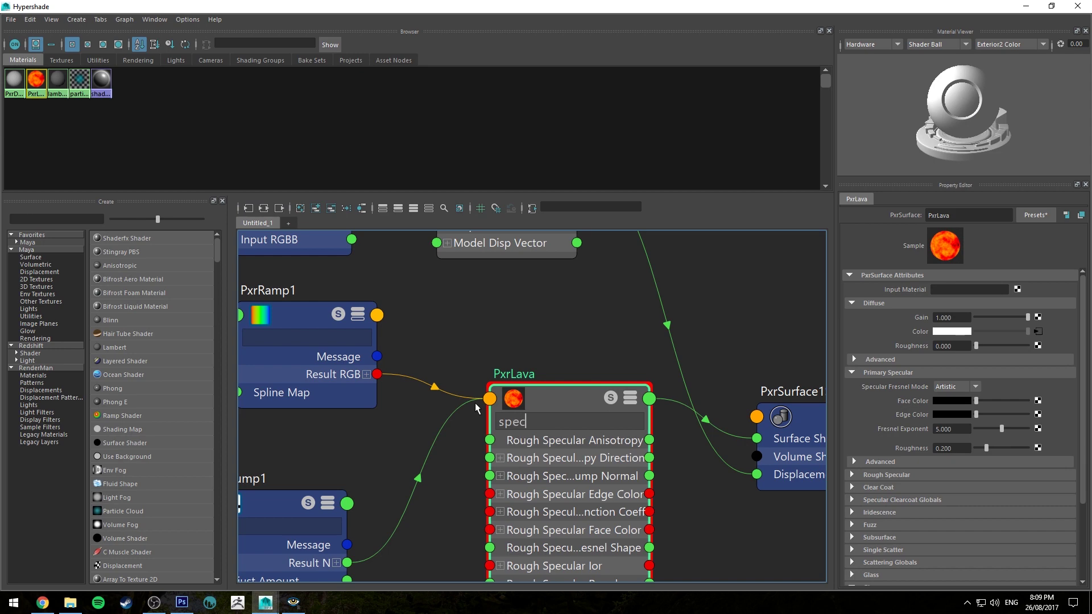
text(a)
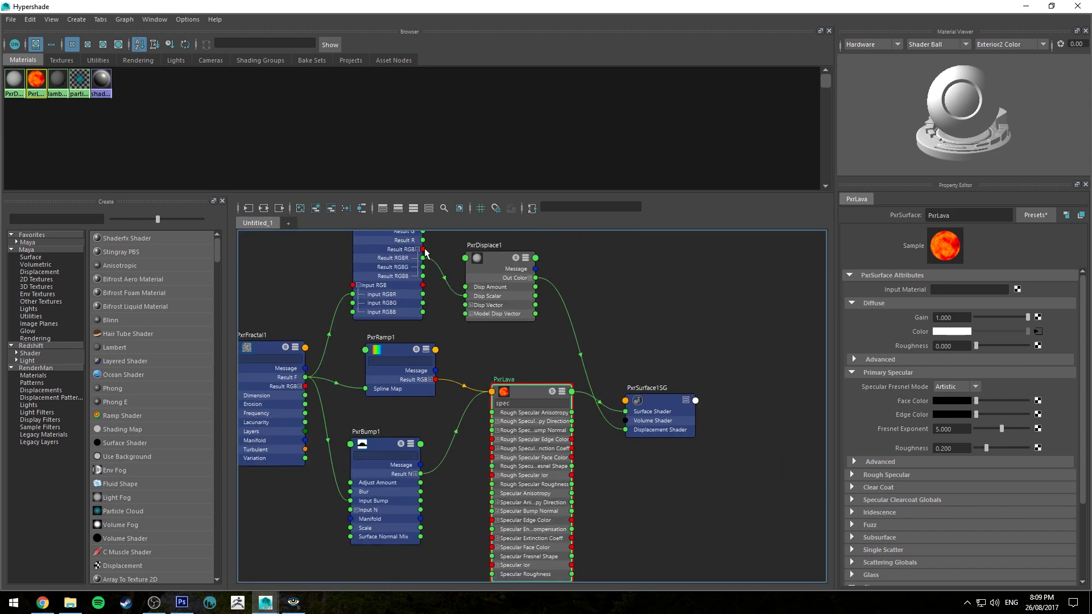
drag(425, 251, 493, 547)
Inspect the specular response on the lava's dark patches up close in the IPR render
click(1028, 7)
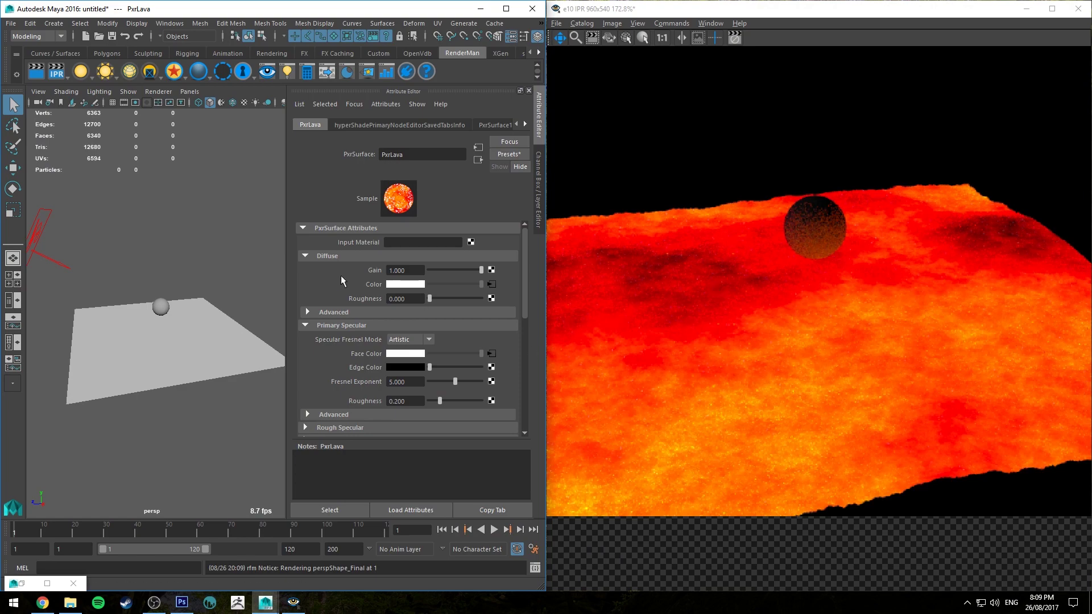
alt+drag(247, 261, 234, 261)
alt+middle_drag(234, 260, 229, 273)
scroll(206, 262, up, 5)
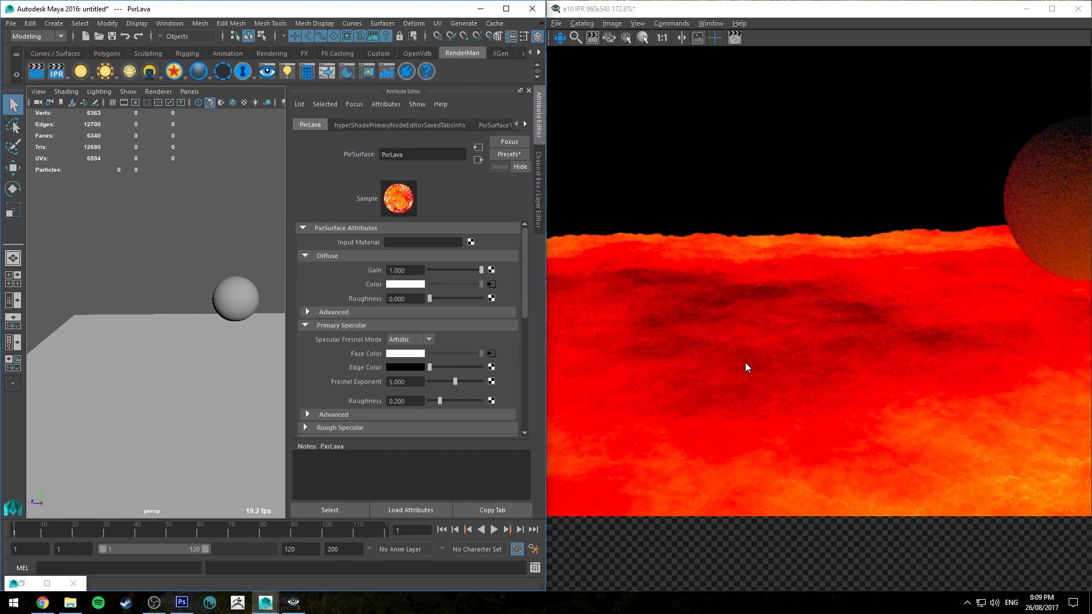
Review the PxrInvert1 connection to PxrLava and examine the material's Primary Specular attributes
click(21, 584)
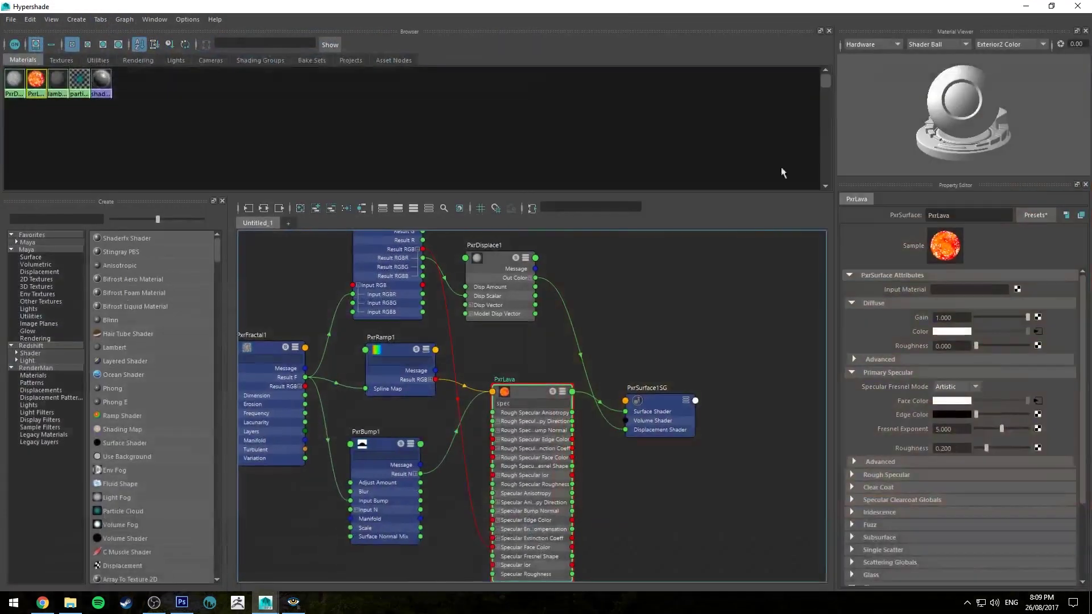
click(1028, 6)
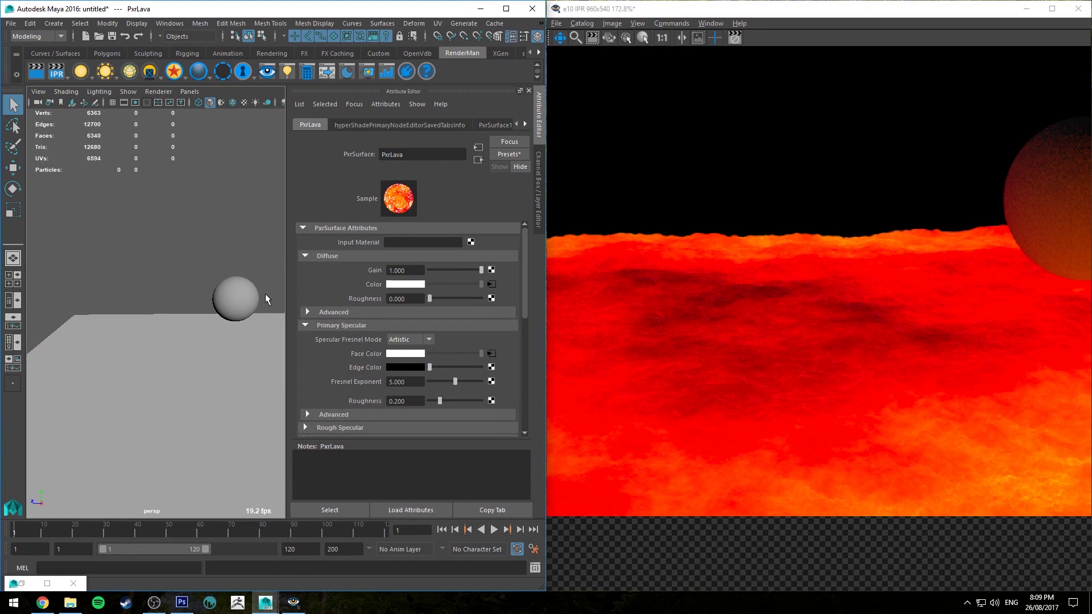
scroll(362, 306, down, 5)
scroll(350, 360, up, 3)
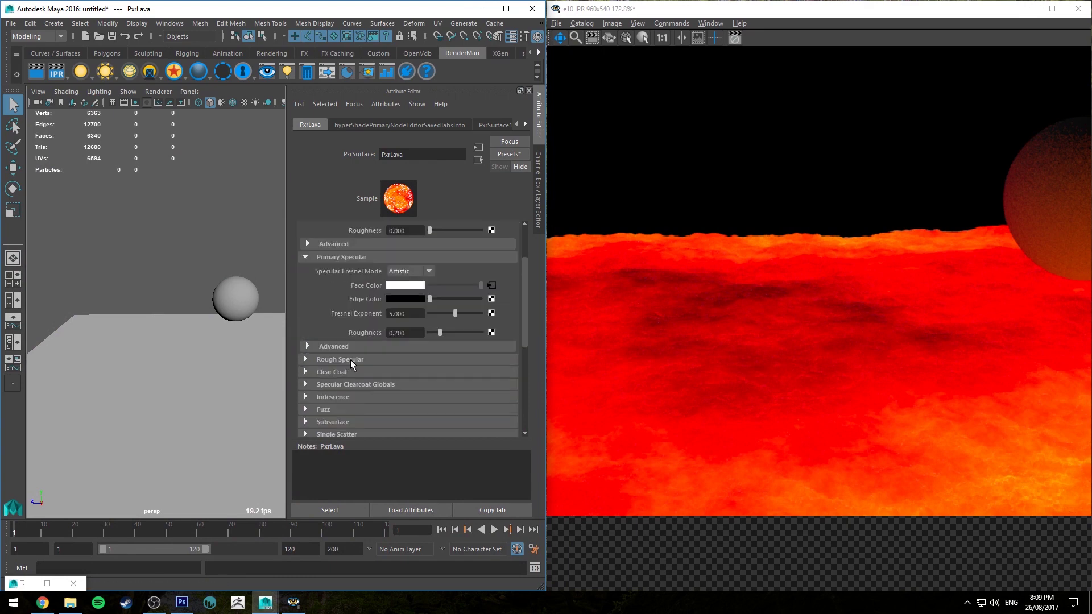
scroll(351, 359, up, 2)
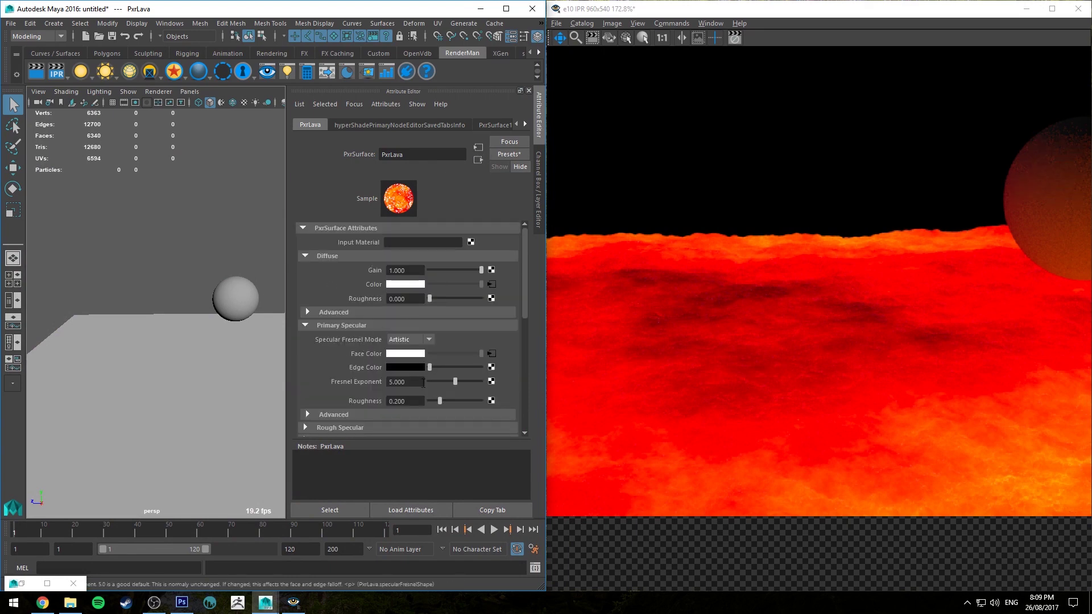
Raise PxrLava's Primary Specular Roughness, trying 0.630 and settling on 0.484
drag(441, 400, 463, 402)
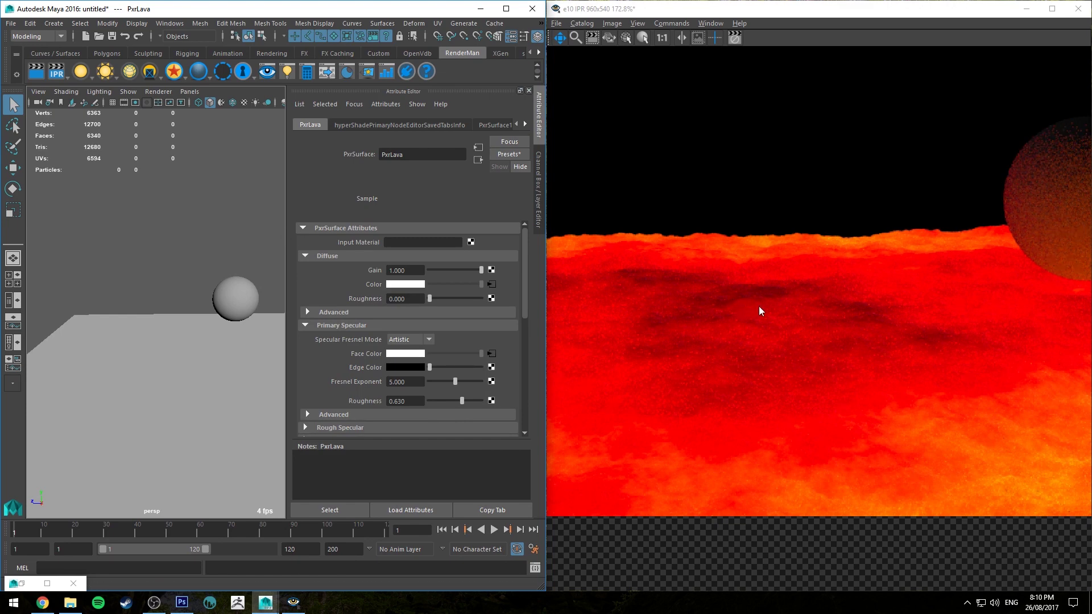
key(ctrl+z)
scroll(779, 308, down, 3)
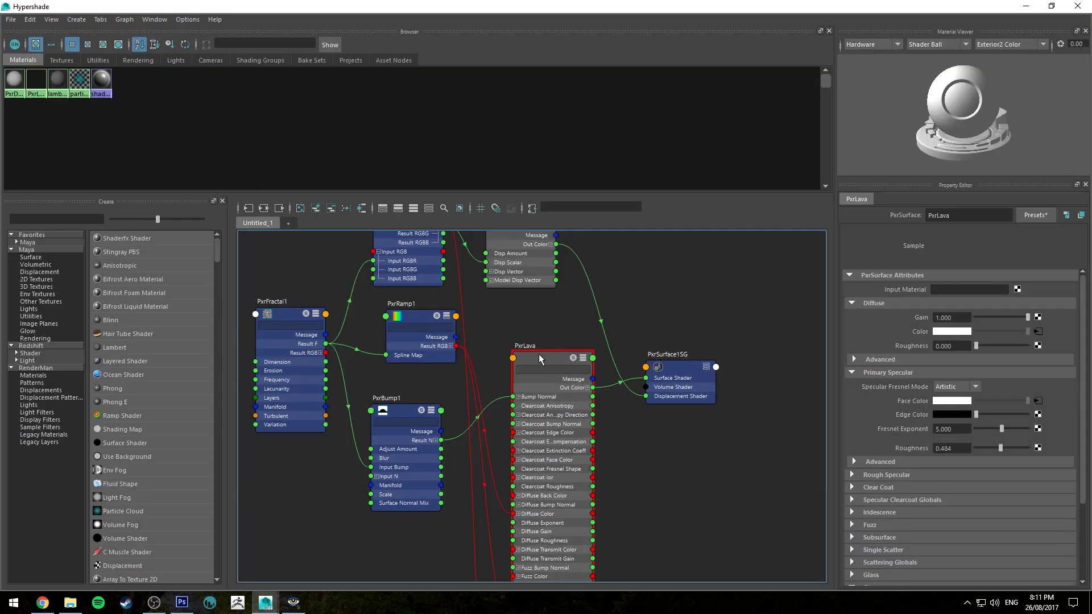
In the Hypershade, filter PxrLava's node attributes by "glow" and look at PxrFractal1's settings
click(537, 370)
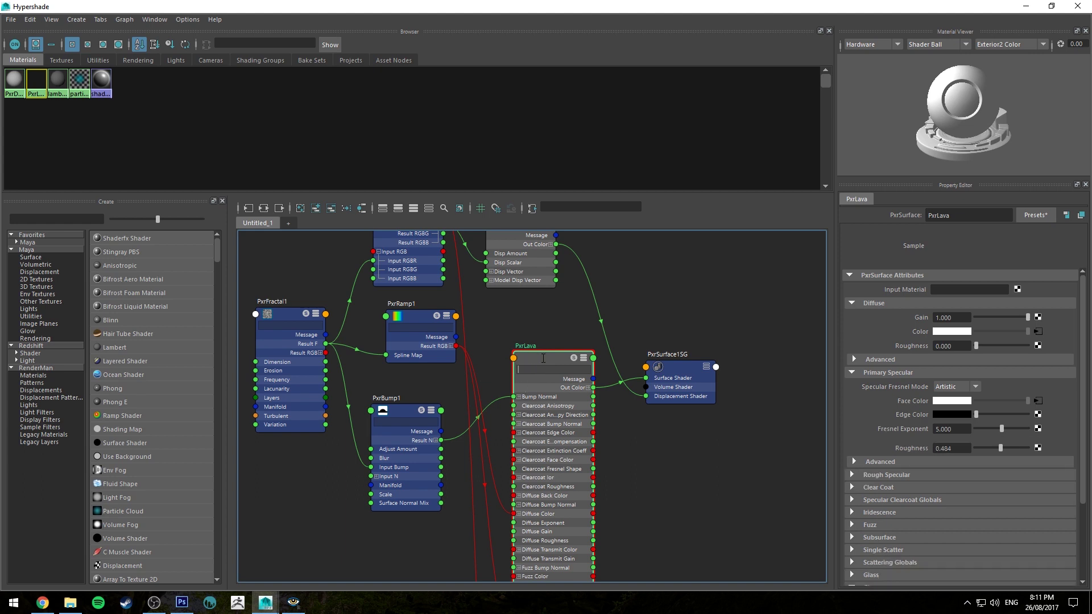
text(glow)
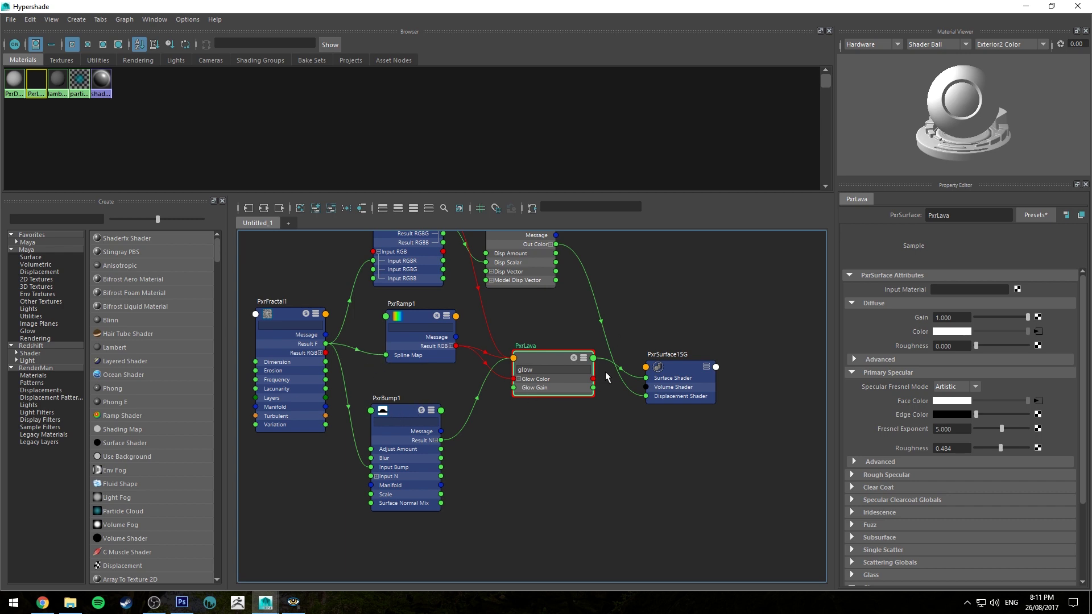
click(283, 314)
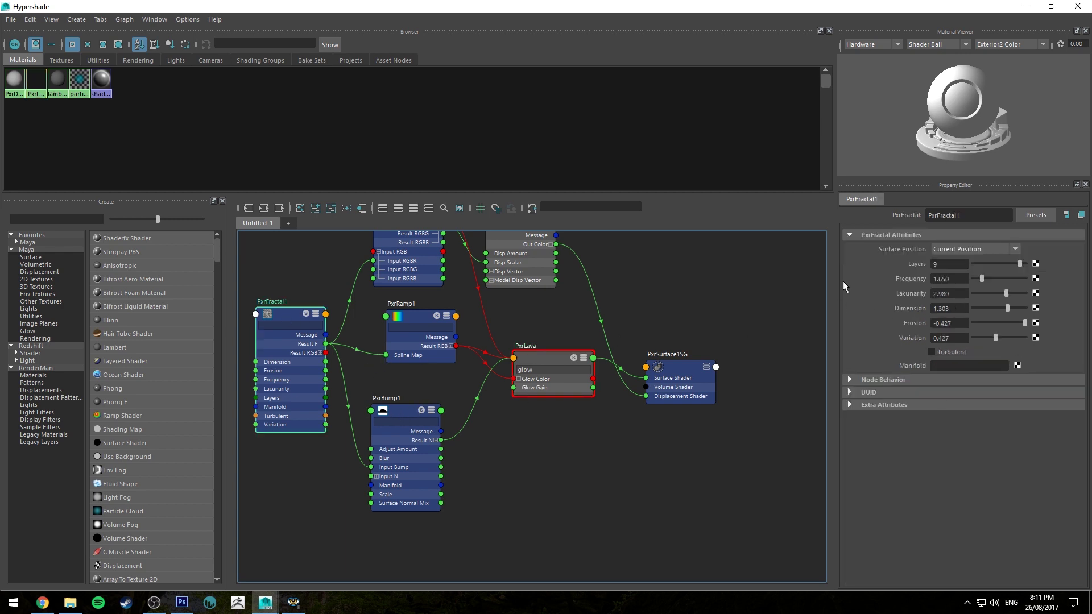
drag(853, 6, 333, 123)
double_click(414, 125)
Move PxrFractal1 and PxrBump1 away from PxrRamp1 to free space in the node graph
middle_drag(480, 367, 526, 384)
drag(450, 431, 462, 485)
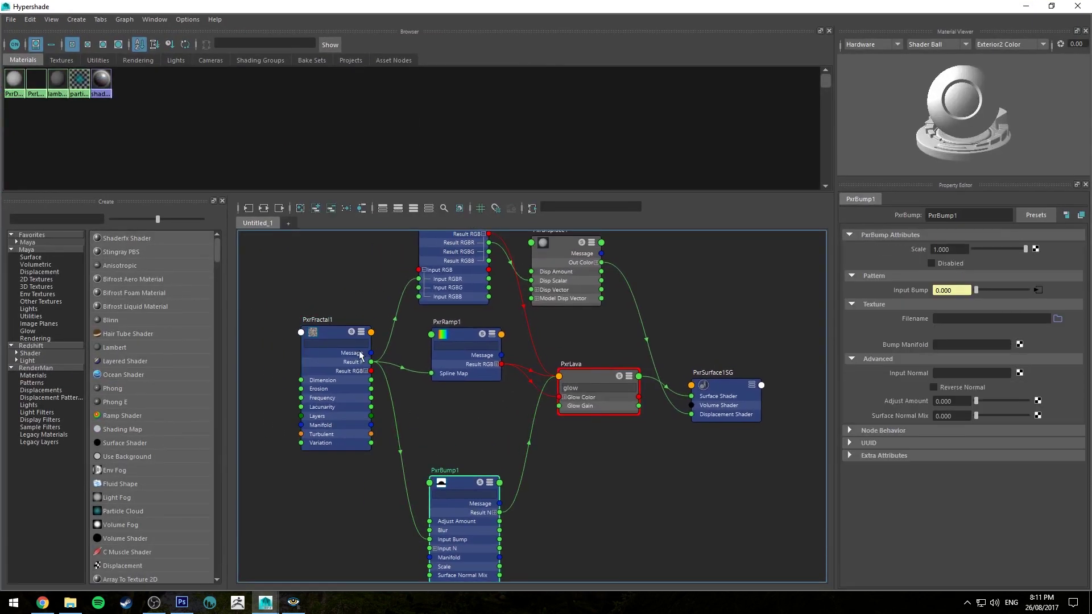
drag(360, 356, 302, 347)
drag(458, 483, 458, 490)
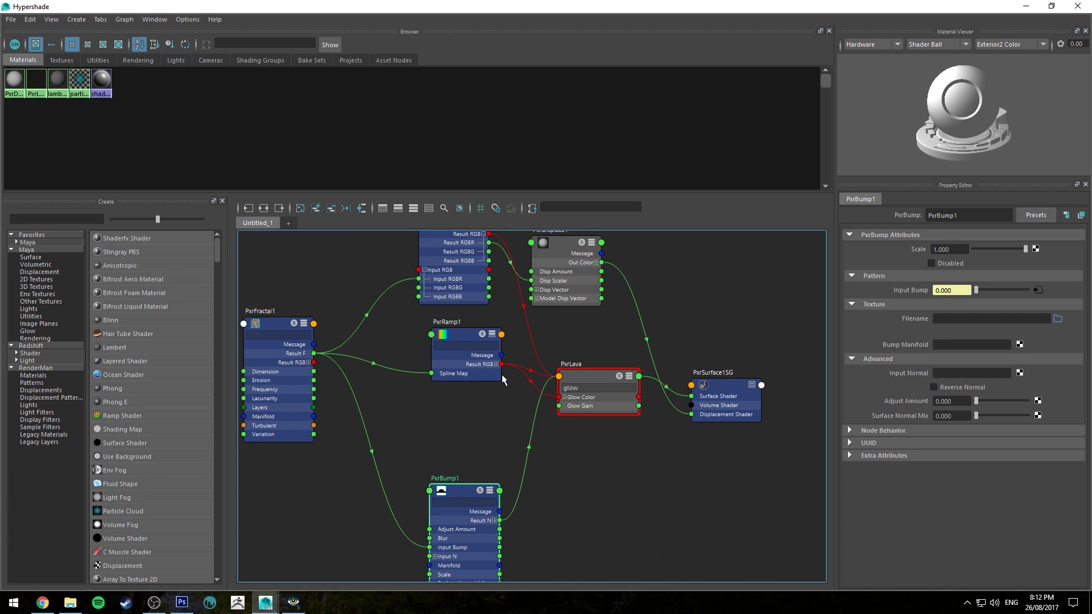
Create a PxrThreshold node and place it between PxrRamp1 and PxrBump1
click(438, 413)
key(Tab)
text(pxrthre)
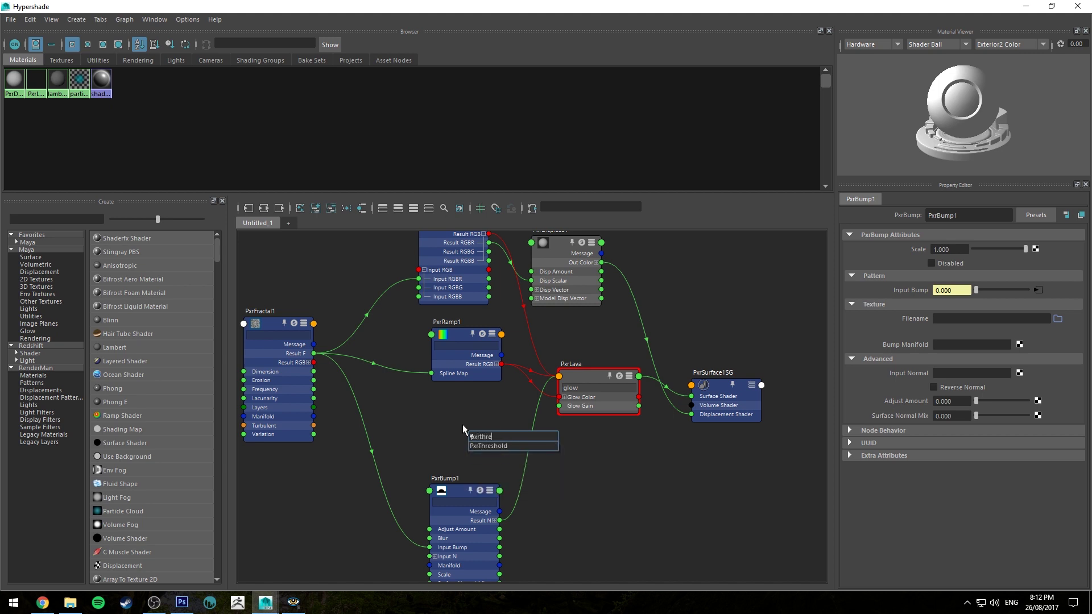
key(Return)
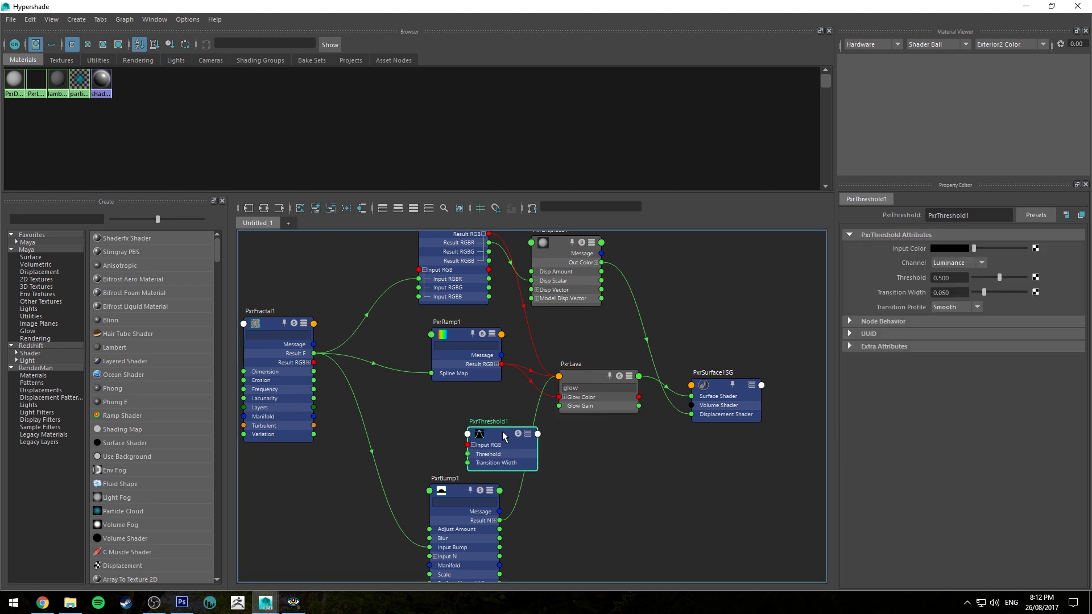
drag(502, 431, 473, 415)
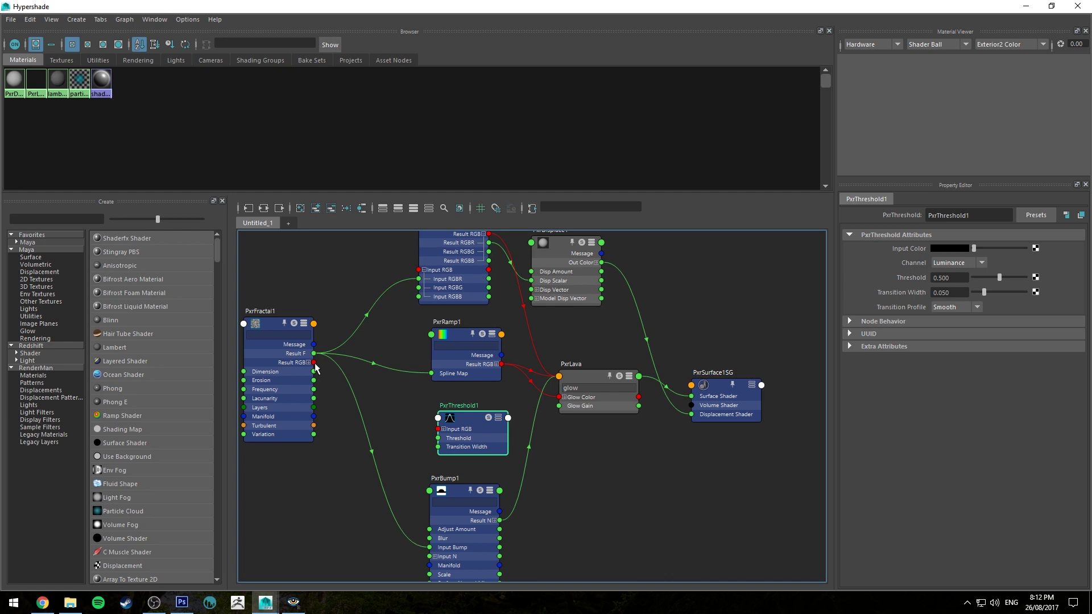
Connect PxrFractal1's Result F to PxrThreshold1's Input RGBR, and PxrThreshold1's Result RGBR to PxrLava's Glow Gain
drag(314, 353, 444, 431)
drag(314, 354, 456, 405)
click(483, 404)
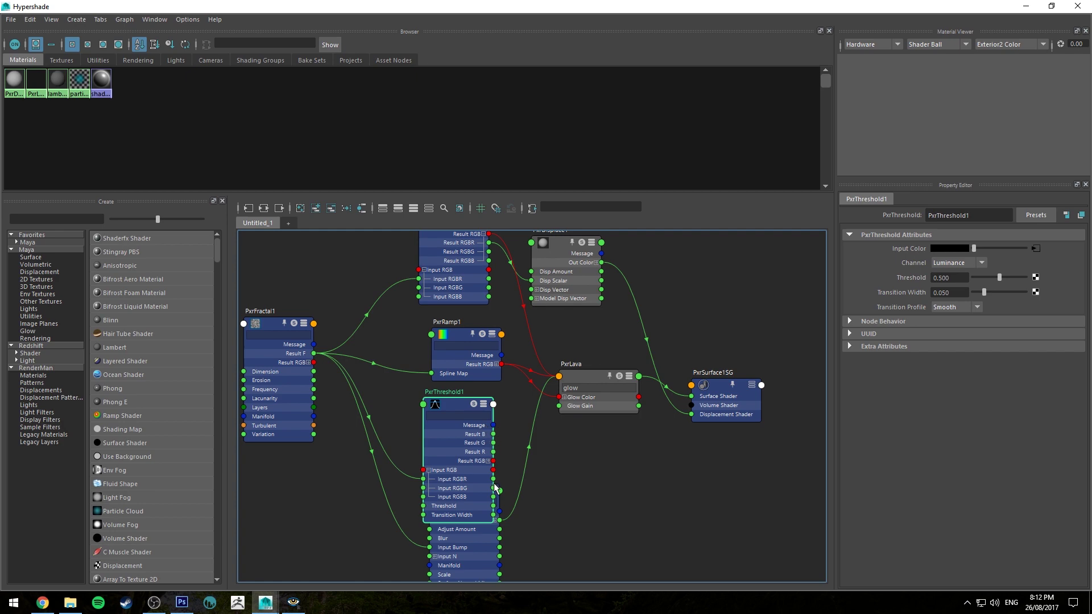
click(487, 461)
drag(493, 470, 559, 419)
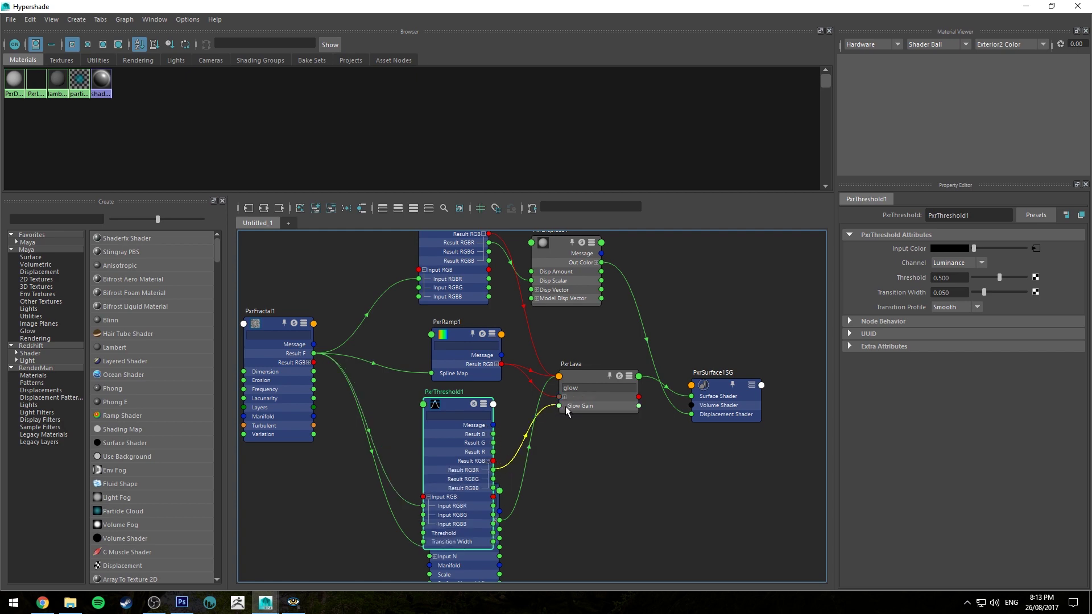
click(566, 408)
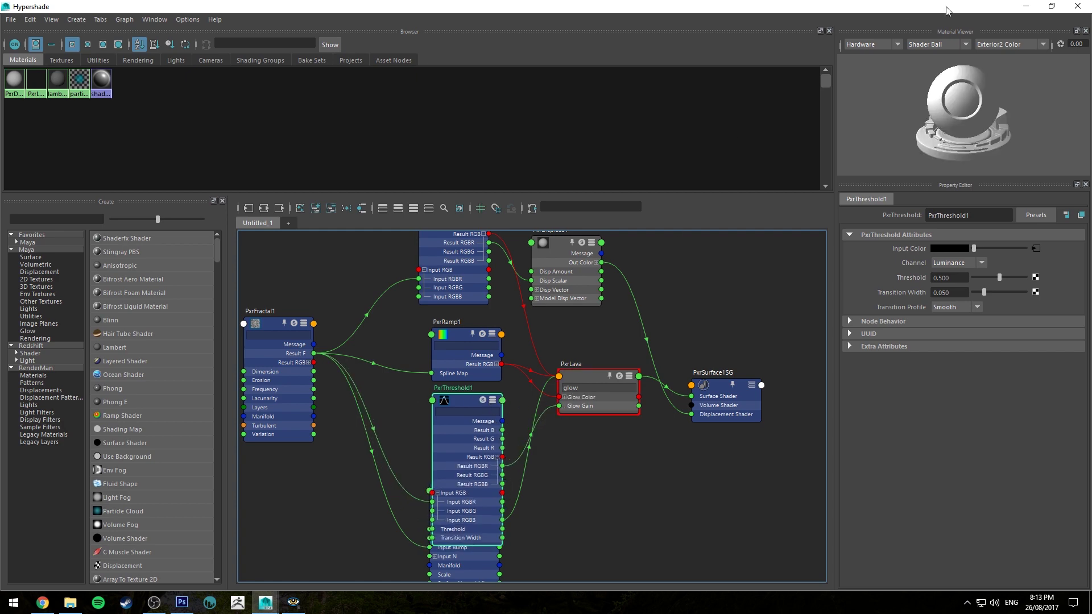
With the IPR render in view, set PxrThreshold1's Channel to Average and its Threshold to 0.1
drag(947, 10, 354, 104)
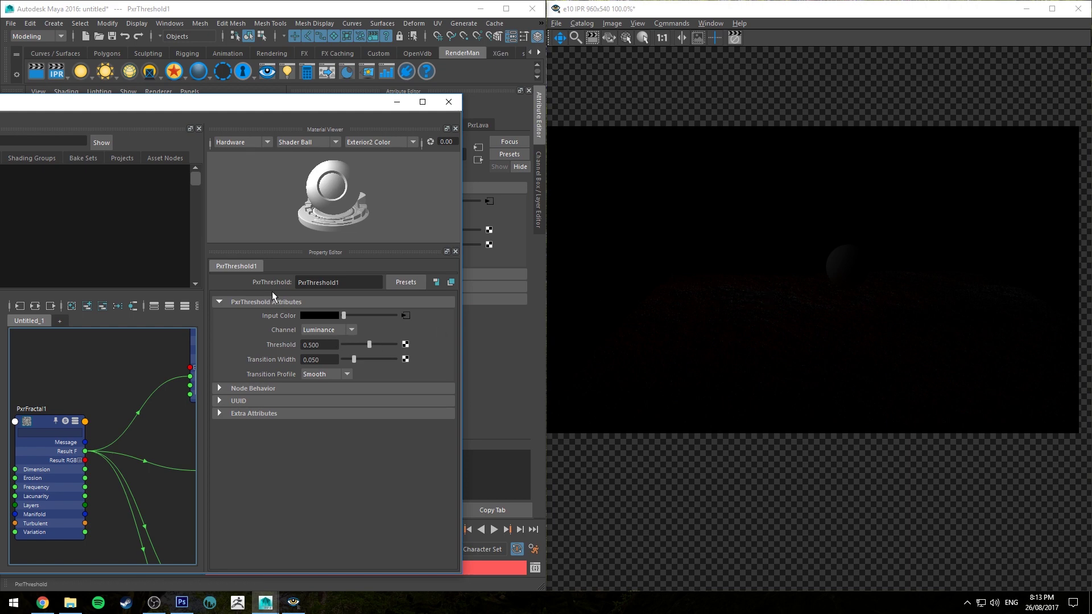
click(328, 330)
click(313, 385)
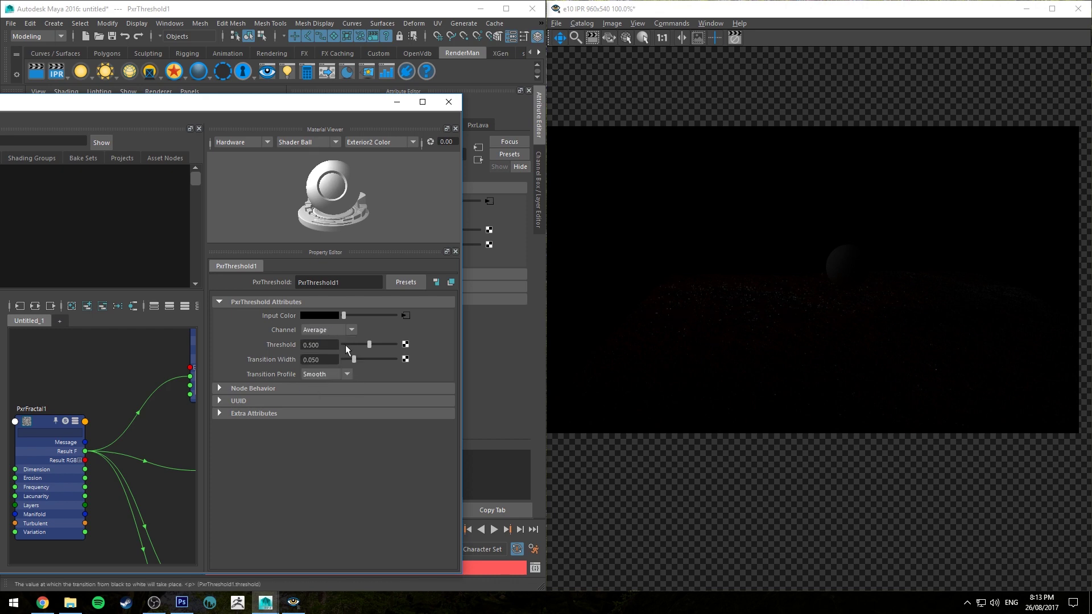
click(348, 344)
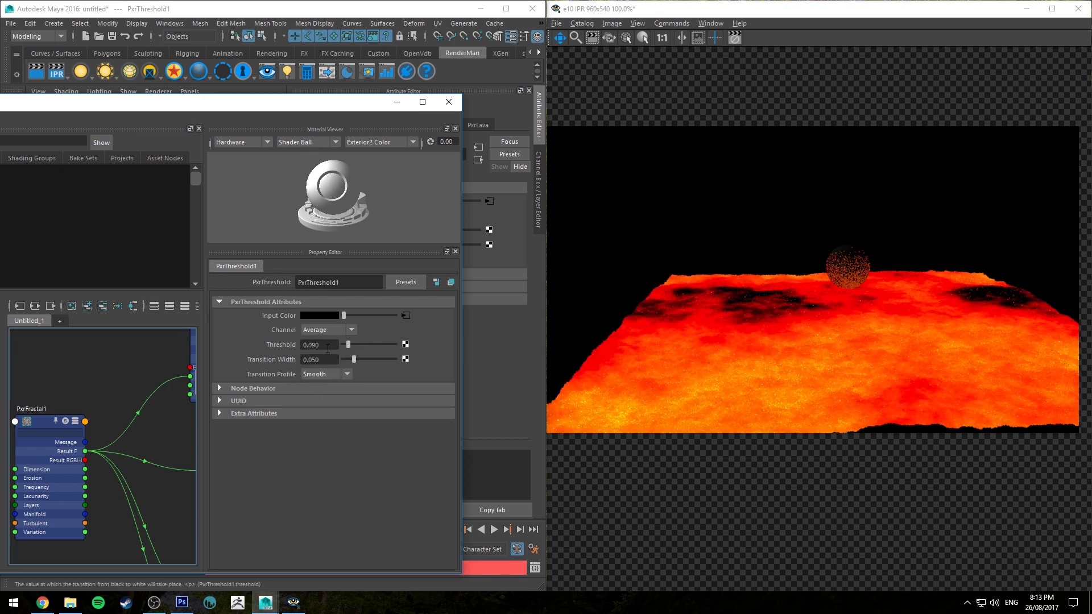
drag(339, 346, 214, 317)
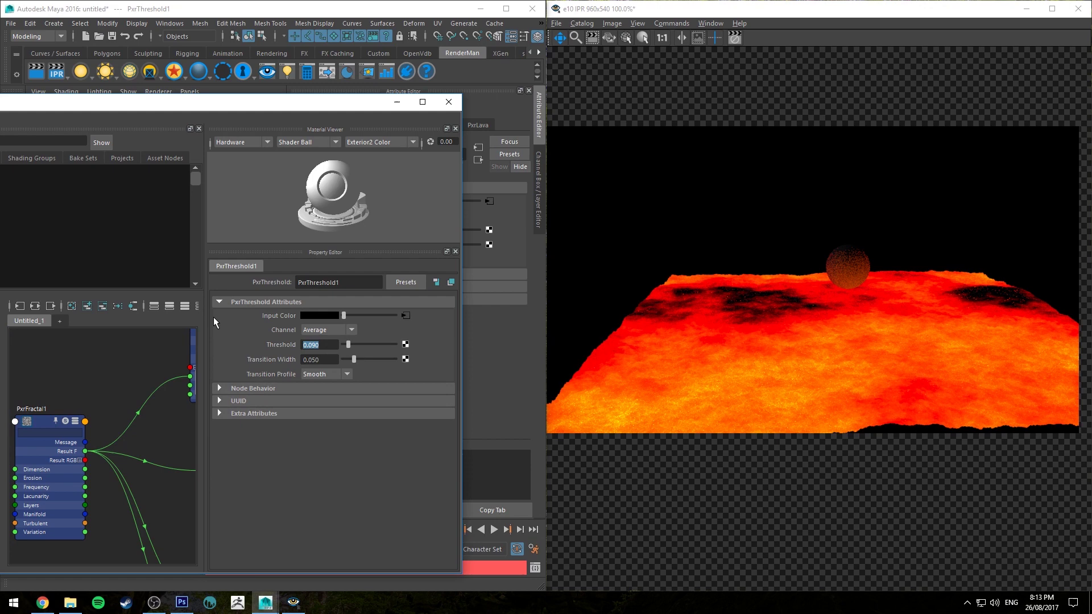
text(.1)
key(Return)
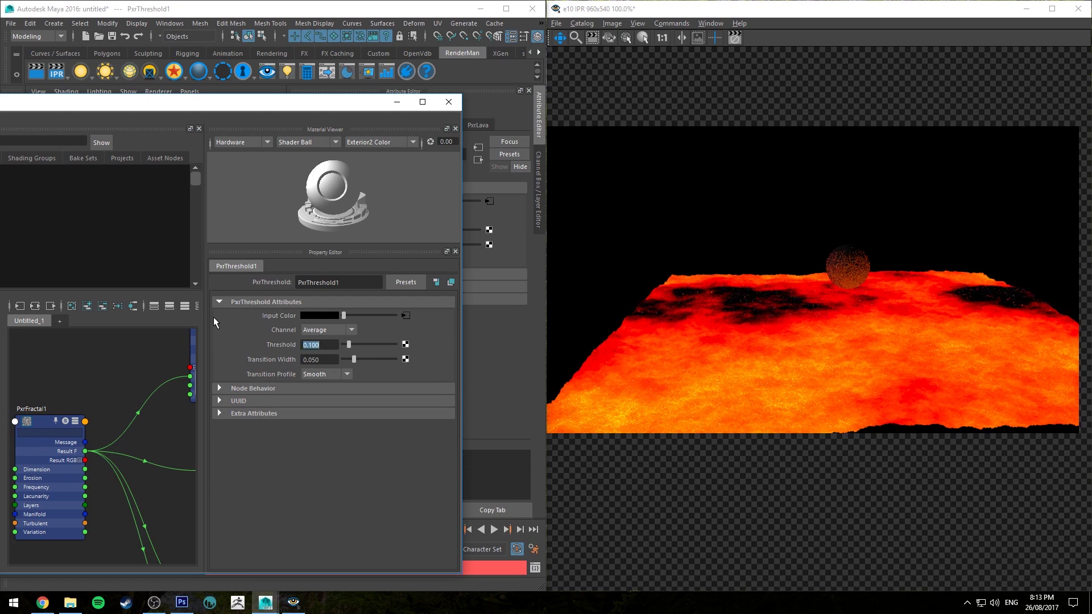
Show the render catalog and compare the current IPR render with the previous snapshot
click(665, 186)
key(c)
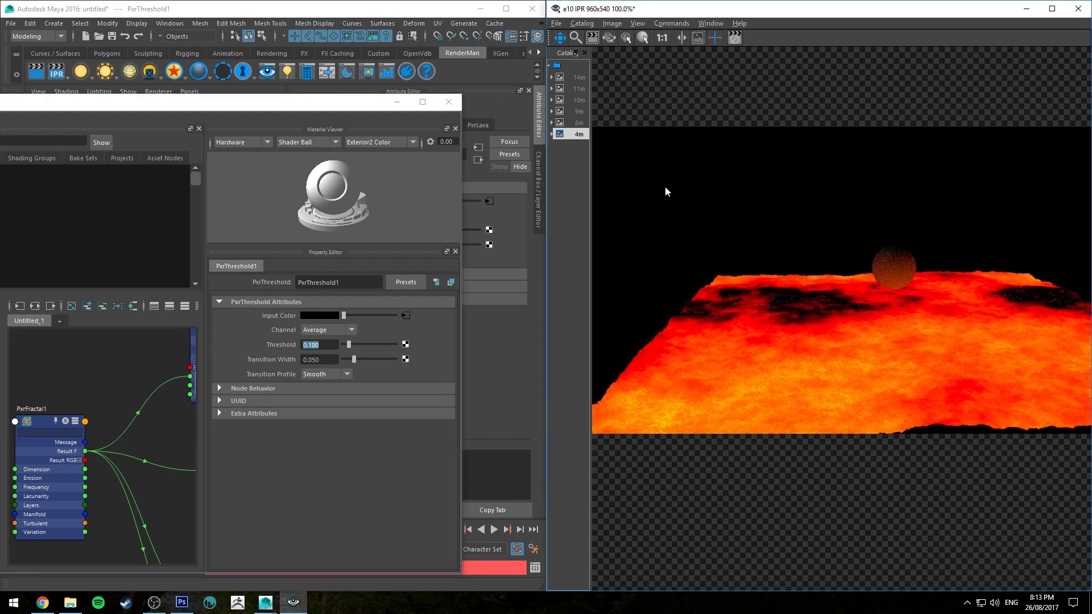
click(579, 121)
click(578, 132)
click(579, 125)
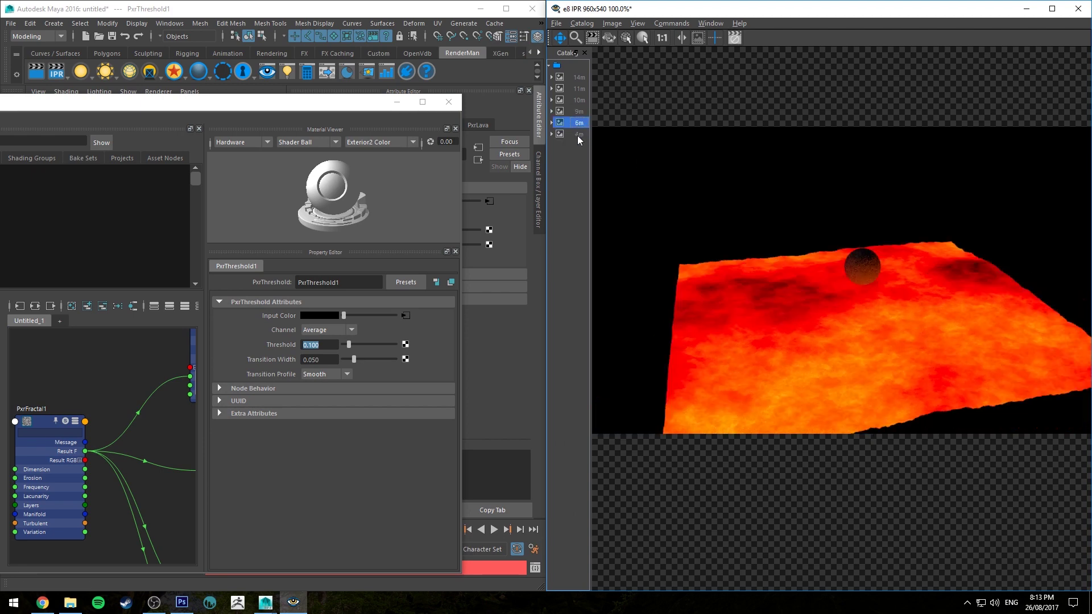
click(579, 136)
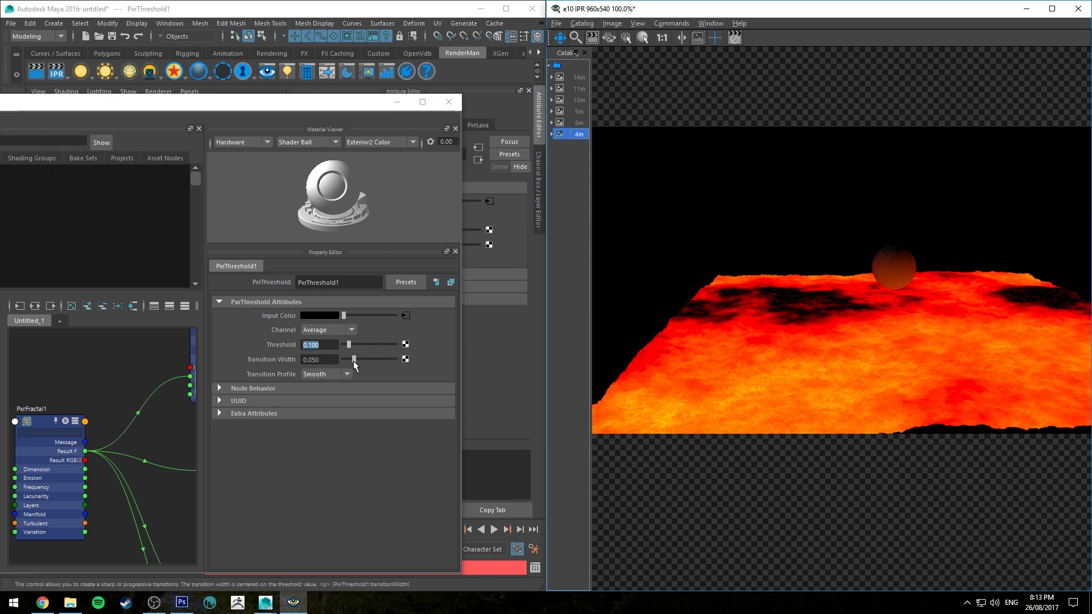
Set PxrThreshold1's Transition Profile to Gaussian, Threshold to 0.079 and Transition Width to 0.059, testing wider transitions of 0.191 and 0.101 first
drag(354, 361, 383, 361)
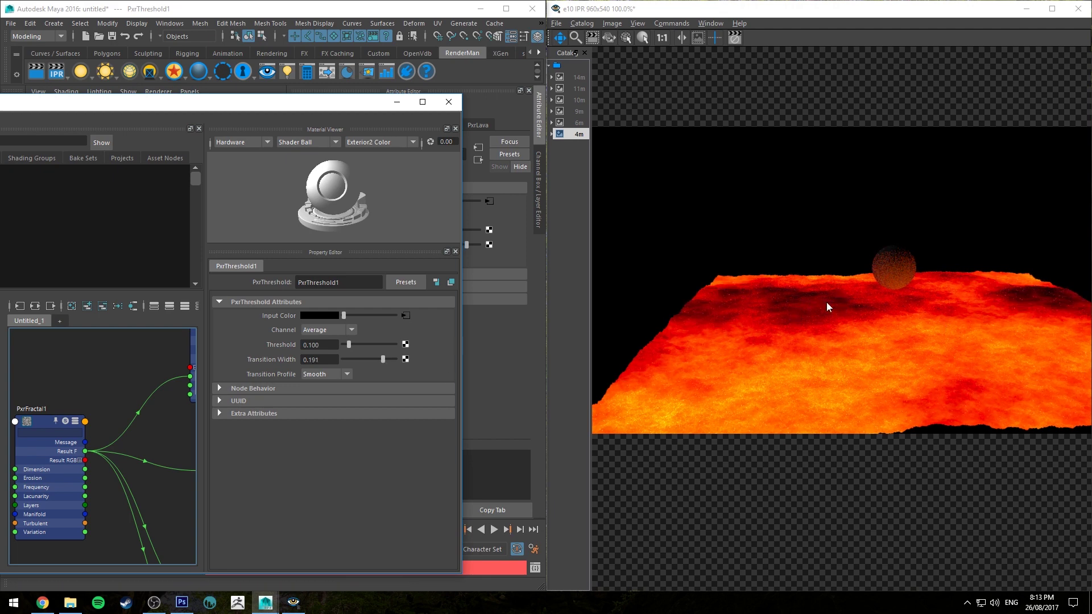
mouse_move(383, 360)
mouse_down()
mouse_move(405, 363)
mouse_move(394, 353)
mouse_move(364, 360)
mouse_up()
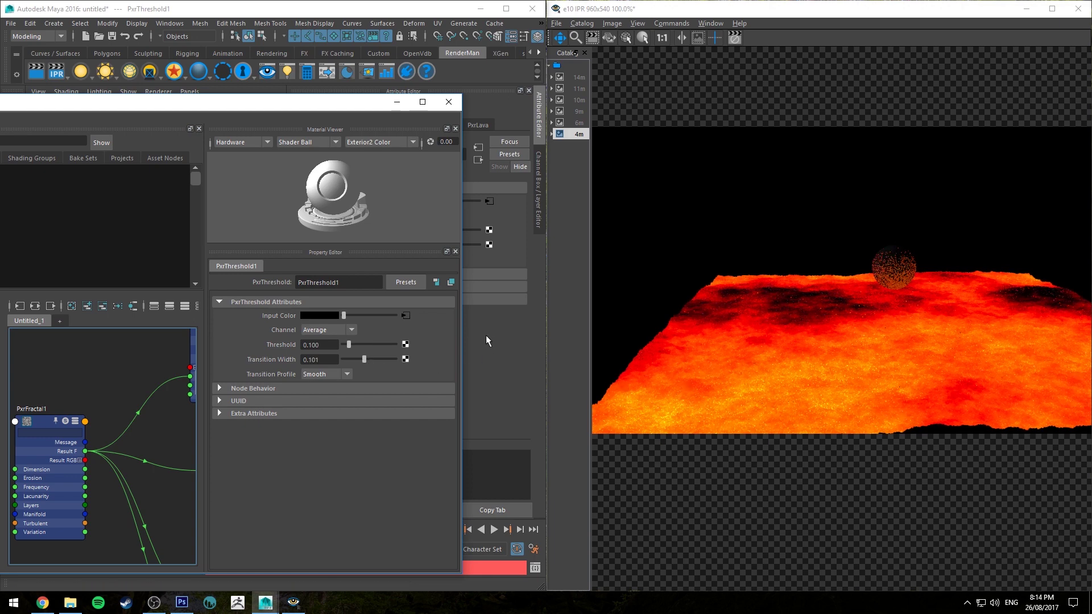
click(340, 375)
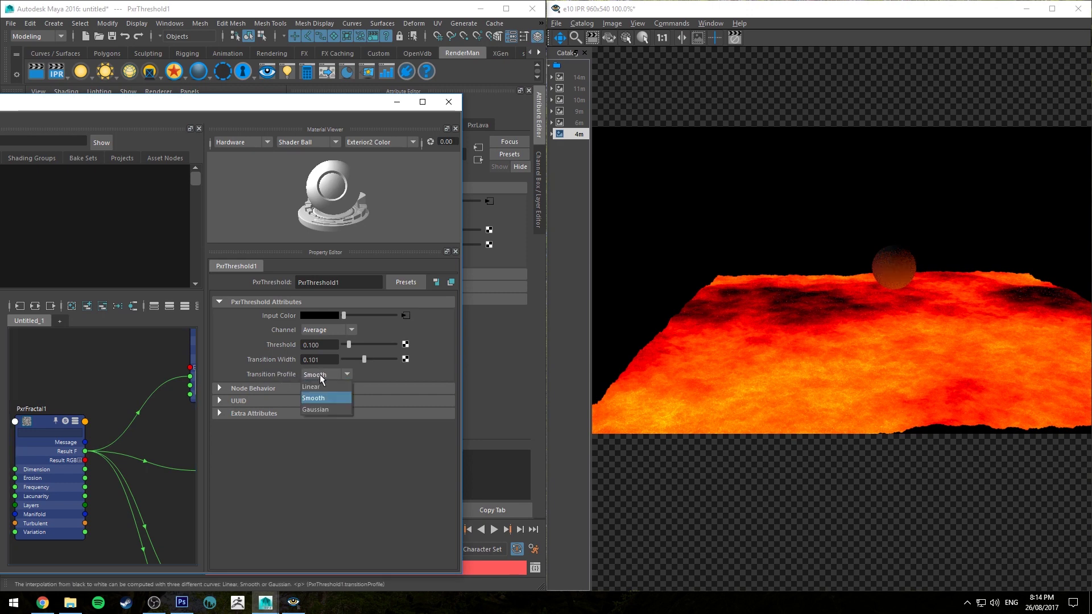
click(322, 409)
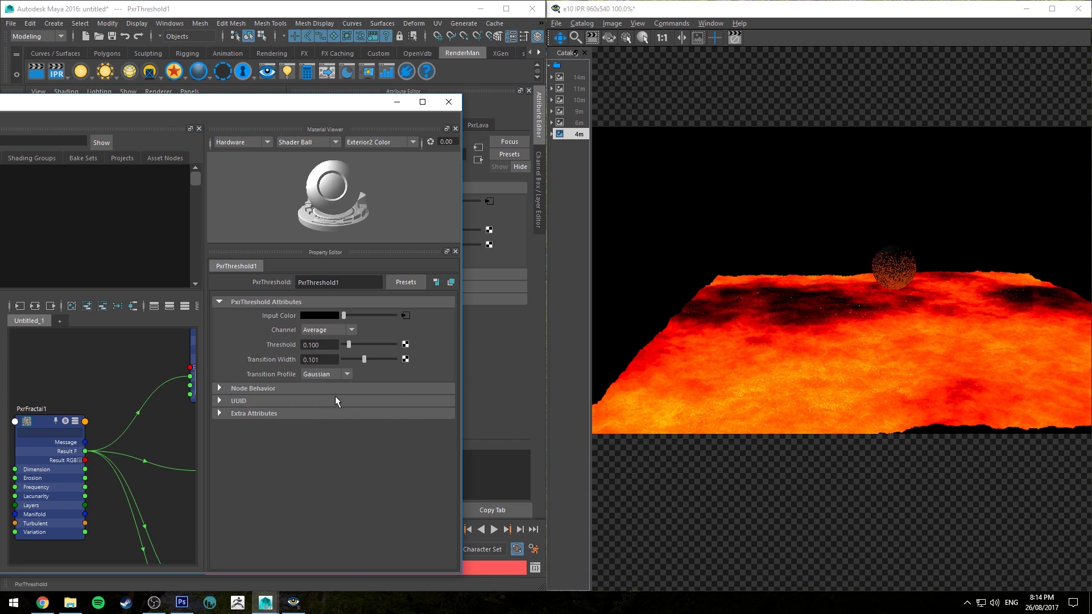
drag(366, 359, 347, 346)
click(356, 358)
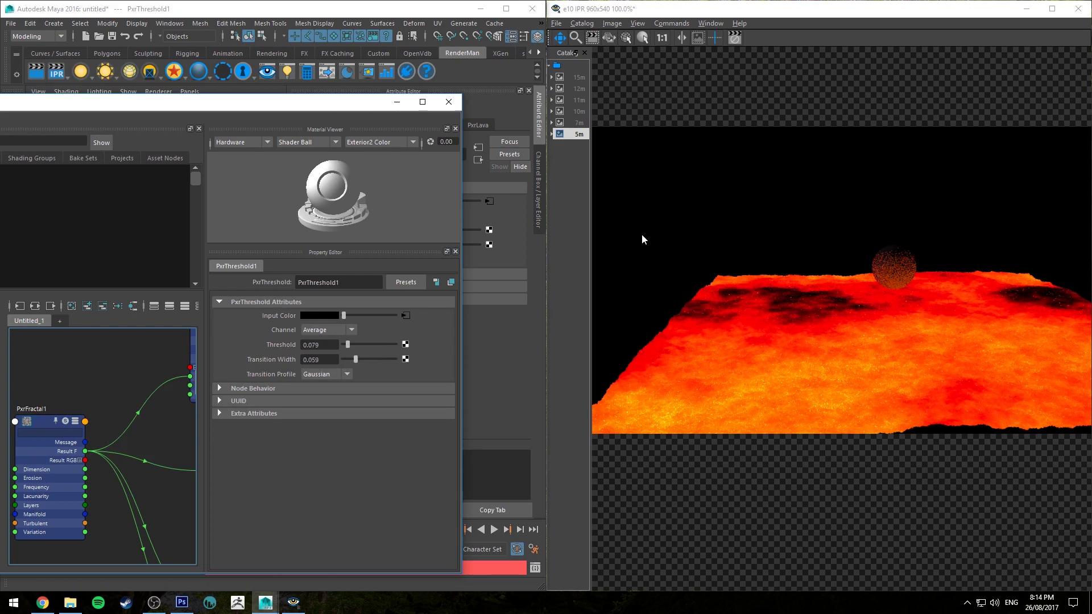
Minimize the Hypershade and inspect the plane's dark lava patches up close in the IPR render
click(396, 102)
alt+right_drag(122, 272, 242, 374)
alt+drag(242, 374, 149, 302)
scroll(875, 352, up, 4)
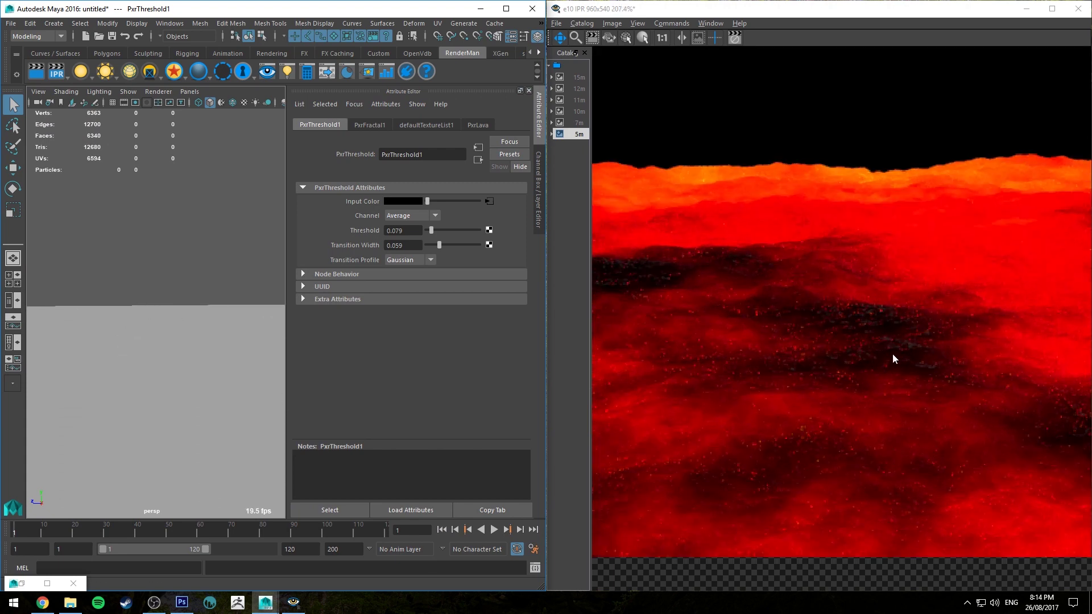
scroll(888, 357, down, 4)
scroll(741, 344, up, 2)
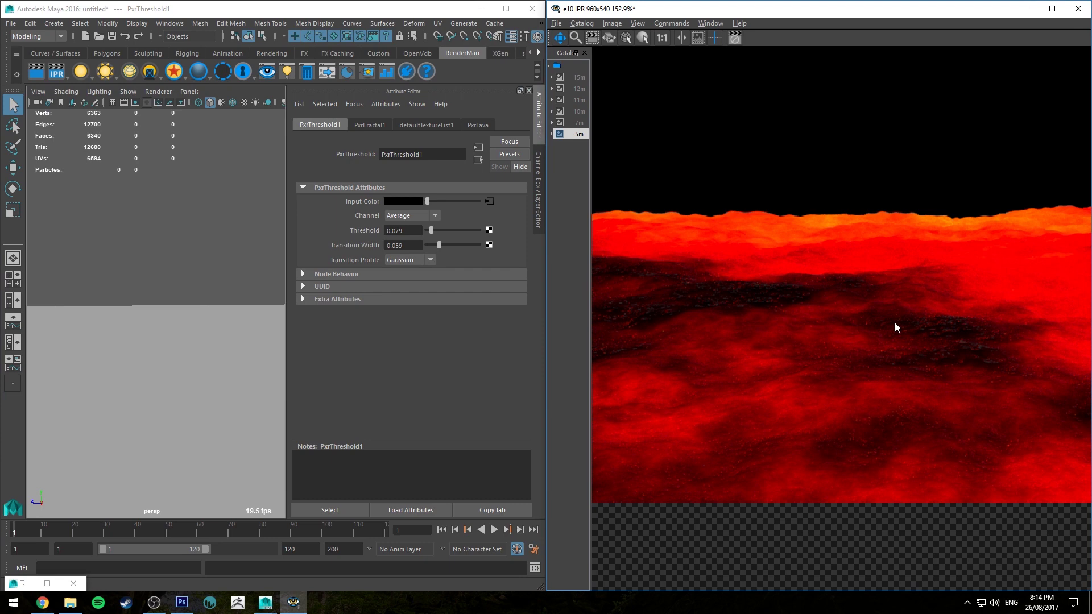
drag(950, 343, 885, 336)
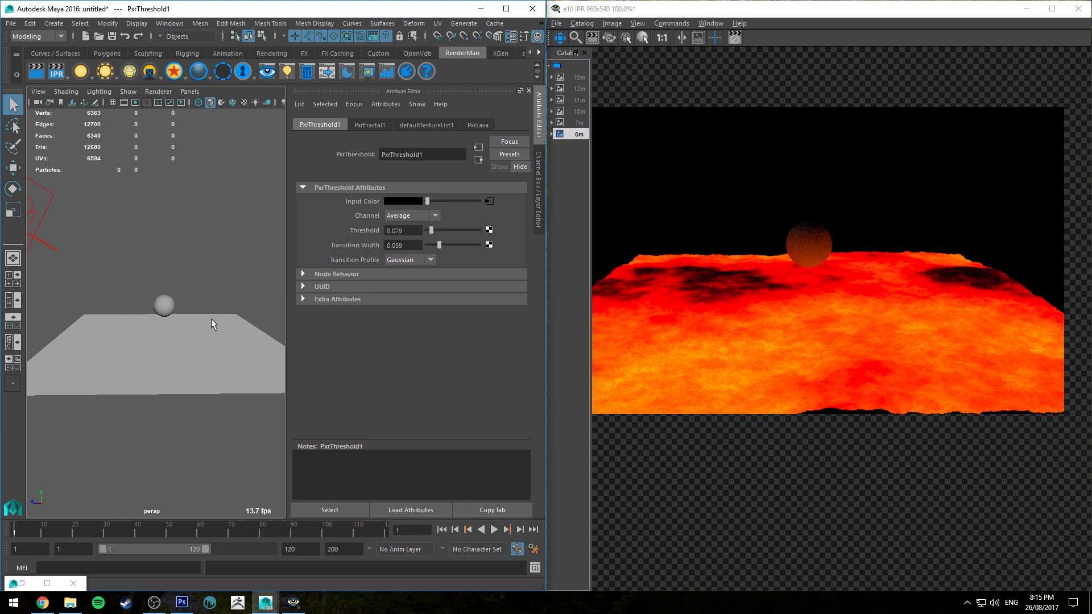
Remove the lava plane from the scene, assign PxrLava to the sphere and examine it in the IPR render
click(211, 320)
click(160, 304)
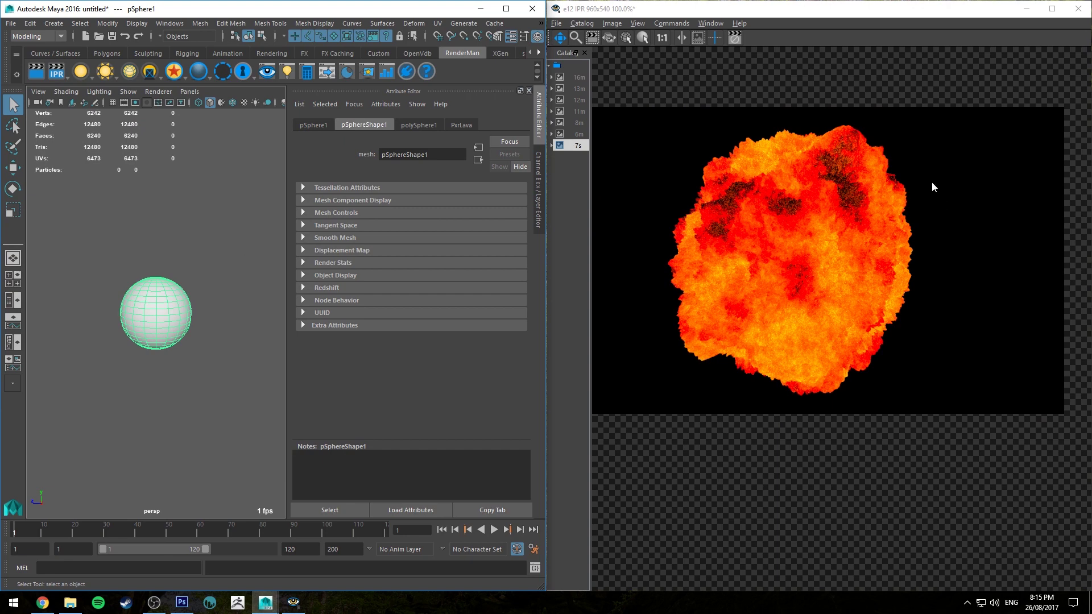
mouse_move(261, 237)
alt+mouse_down()
mouse_move(243, 249)
mouse_move(286, 238)
mouse_move(394, 247)
mouse_move(258, 239)
alt+mouse_up()
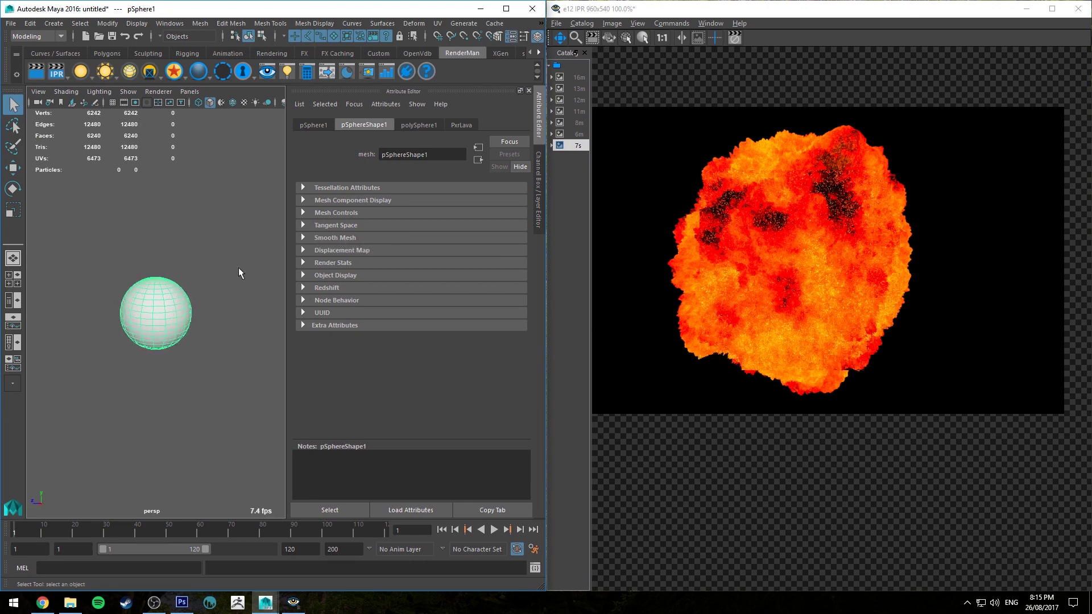
scroll(236, 238, down, 3)
mouse_move(241, 264)
alt+middle_down()
mouse_move(258, 263)
mouse_move(237, 262)
alt+middle_up()
alt+drag(236, 264, 209, 264)
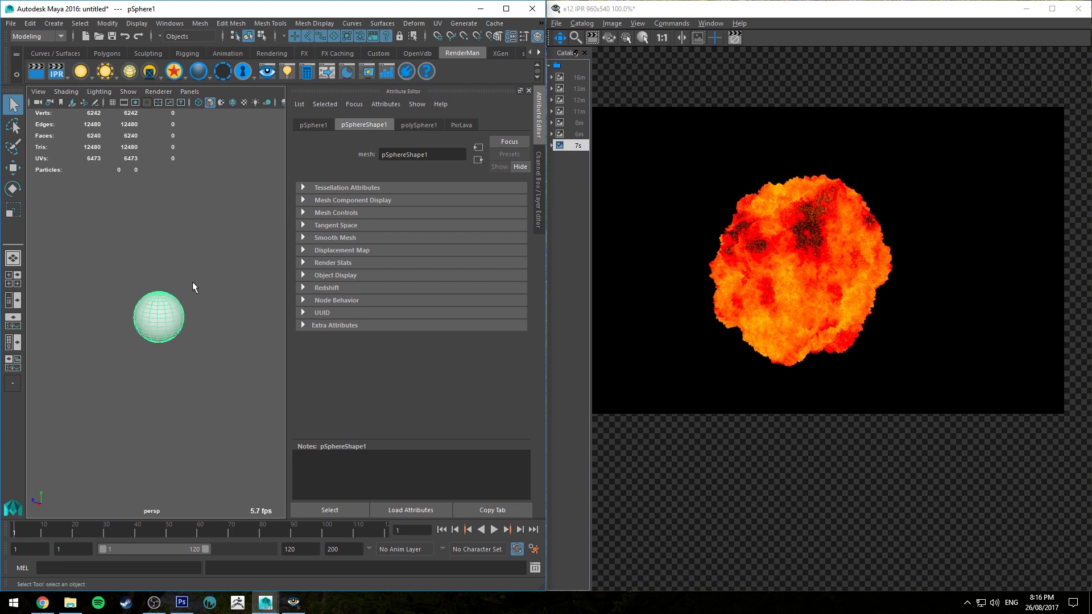
alt+middle_drag(183, 275, 184, 273)
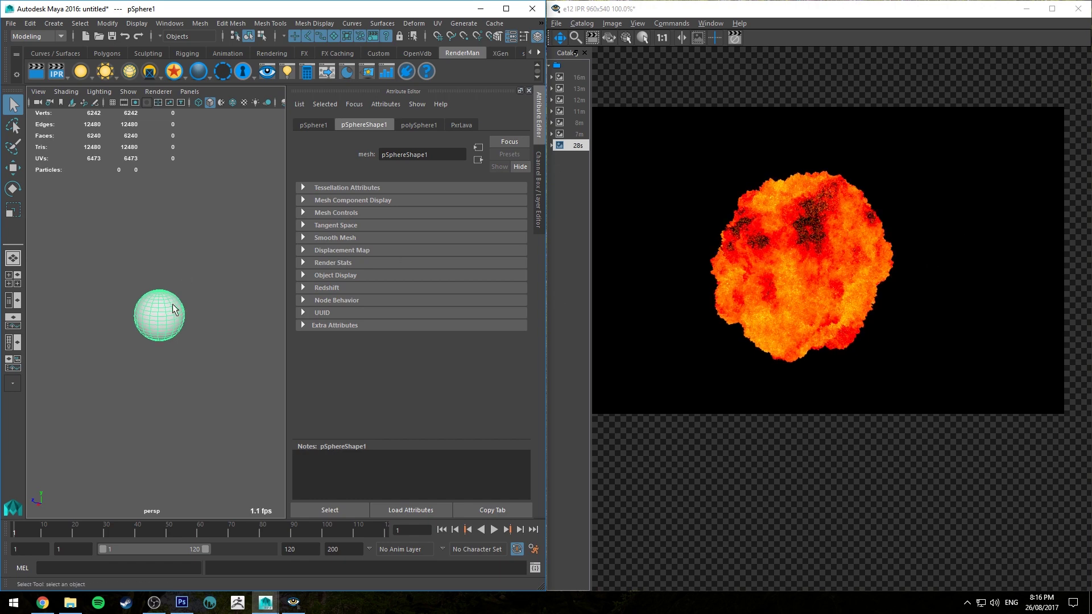